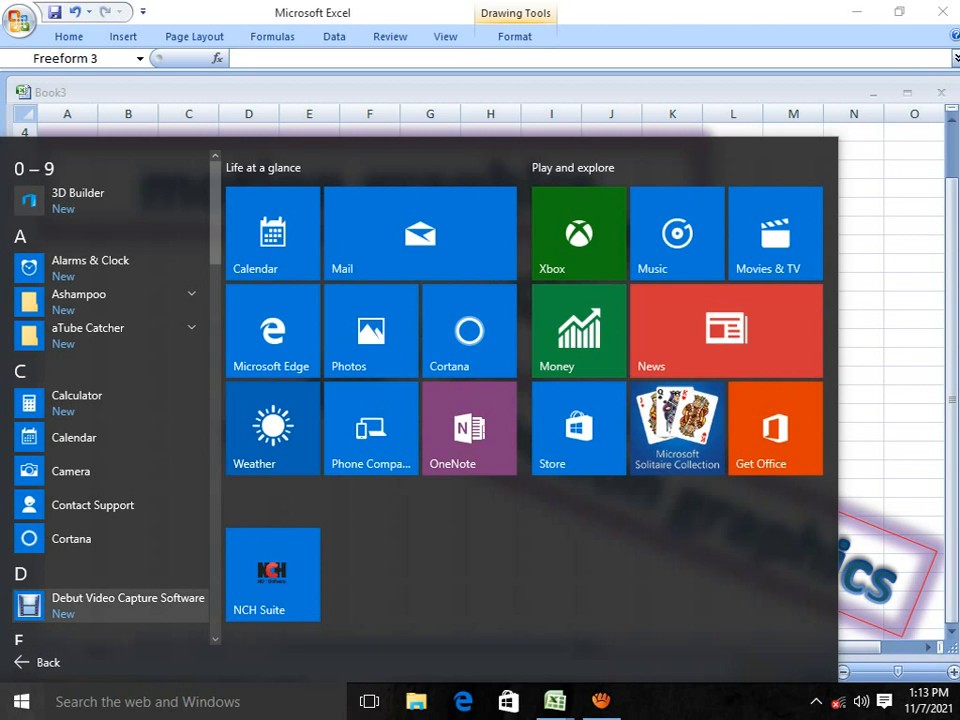
- Launch Microsoft Office Excel 2007 from the Microsoft Office program folder to get a new blank workbook
scroll(110, 600, down, 5)
scroll(110, 595, down, 6)
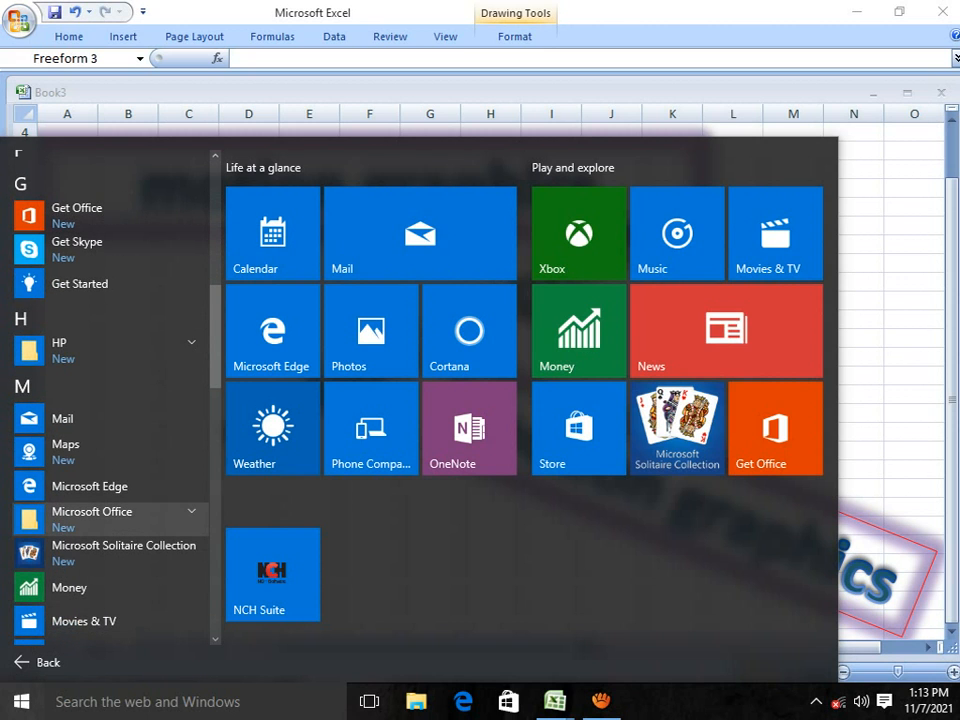
click(92, 516)
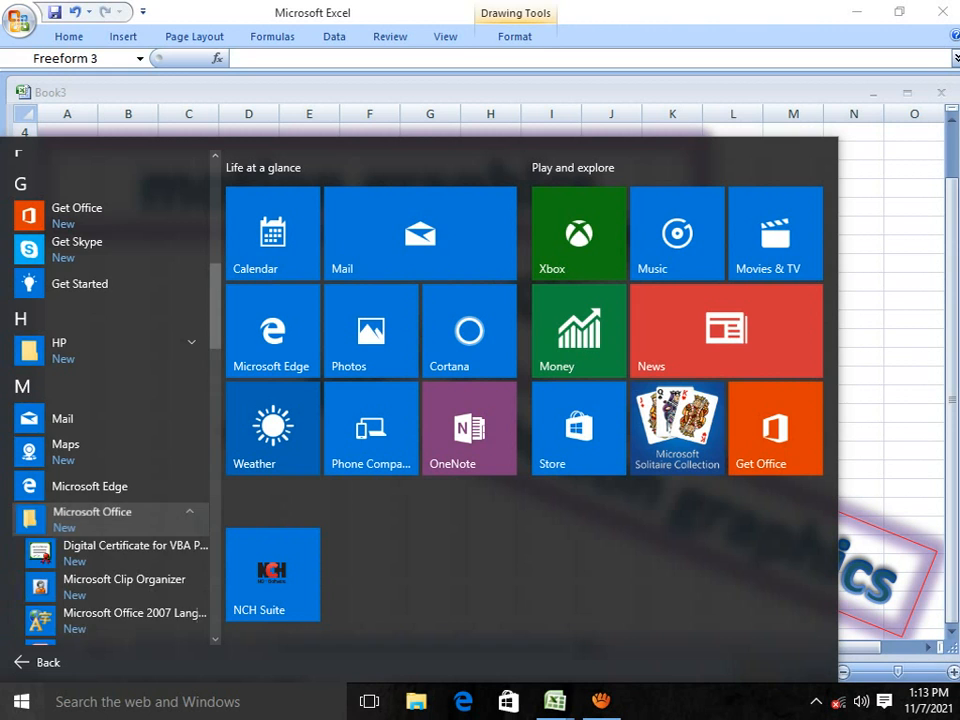
scroll(110, 515, down, 2)
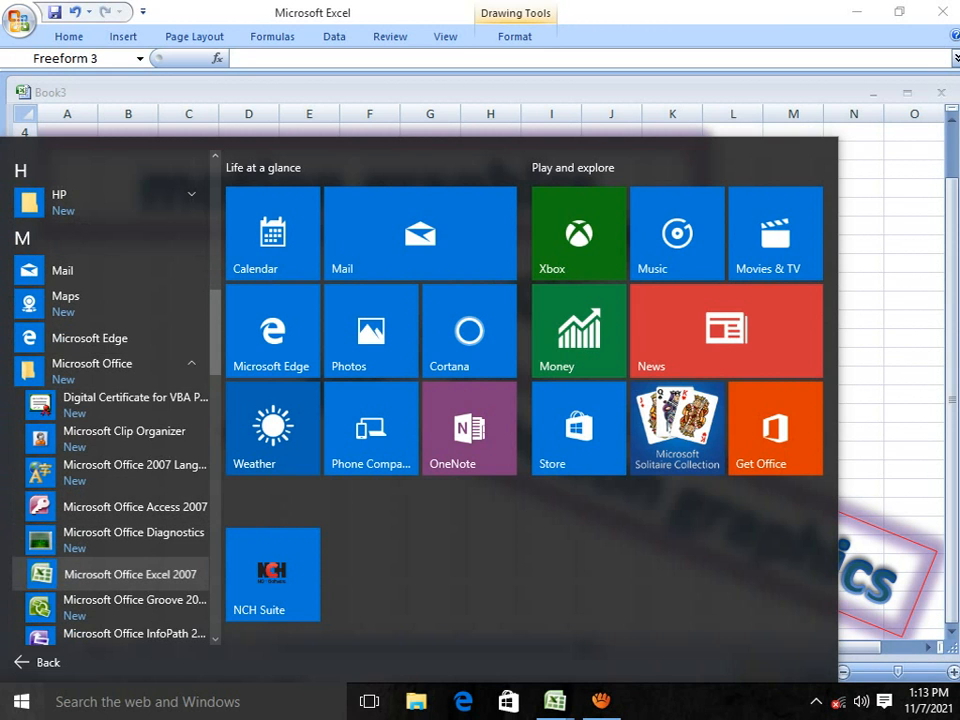
click(155, 580)
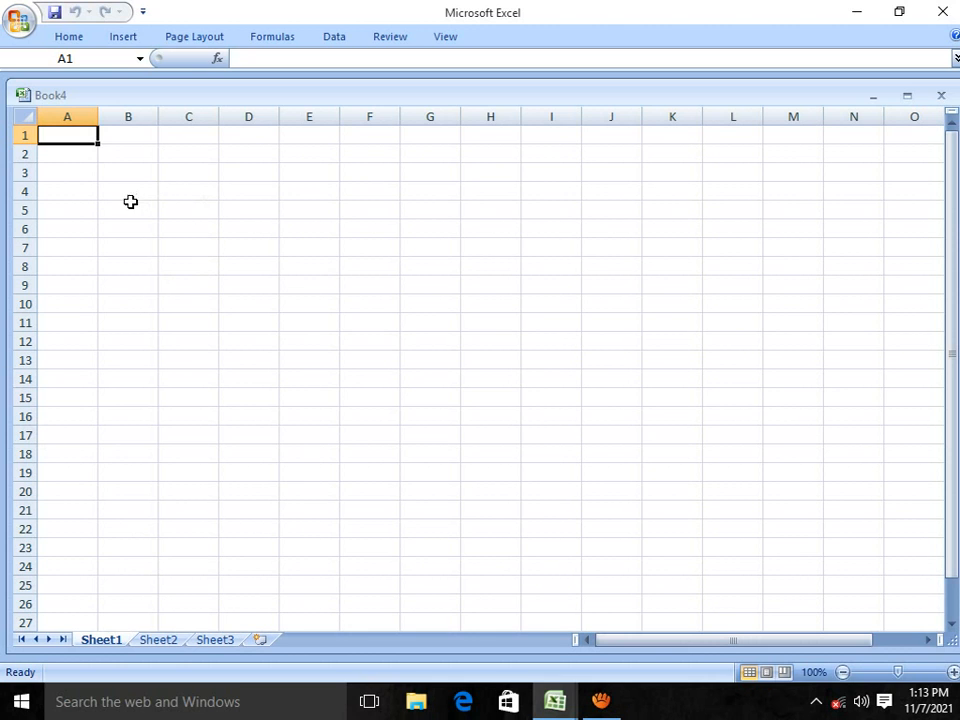
- Rename the Sheet1 worksheet as "word art"
double_click(114, 644)
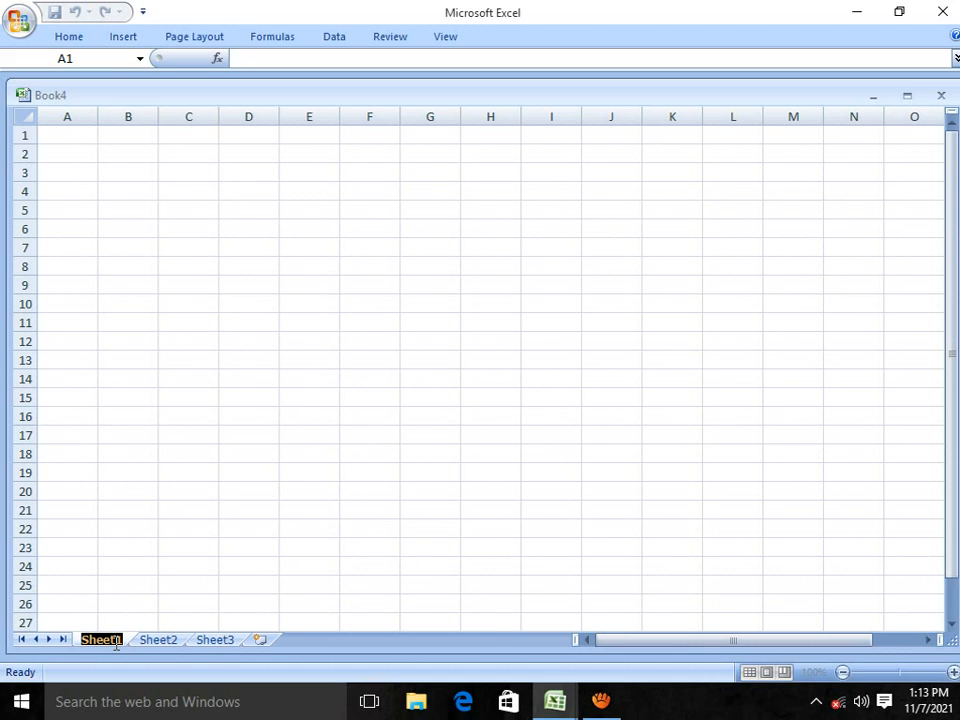
text(wo)
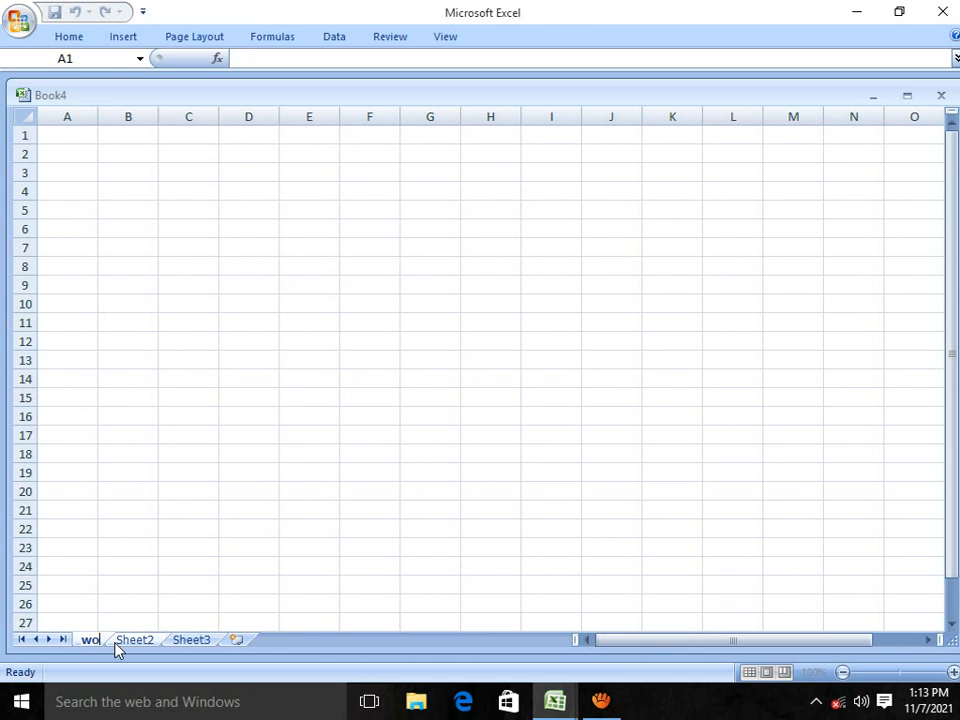
text(rd art)
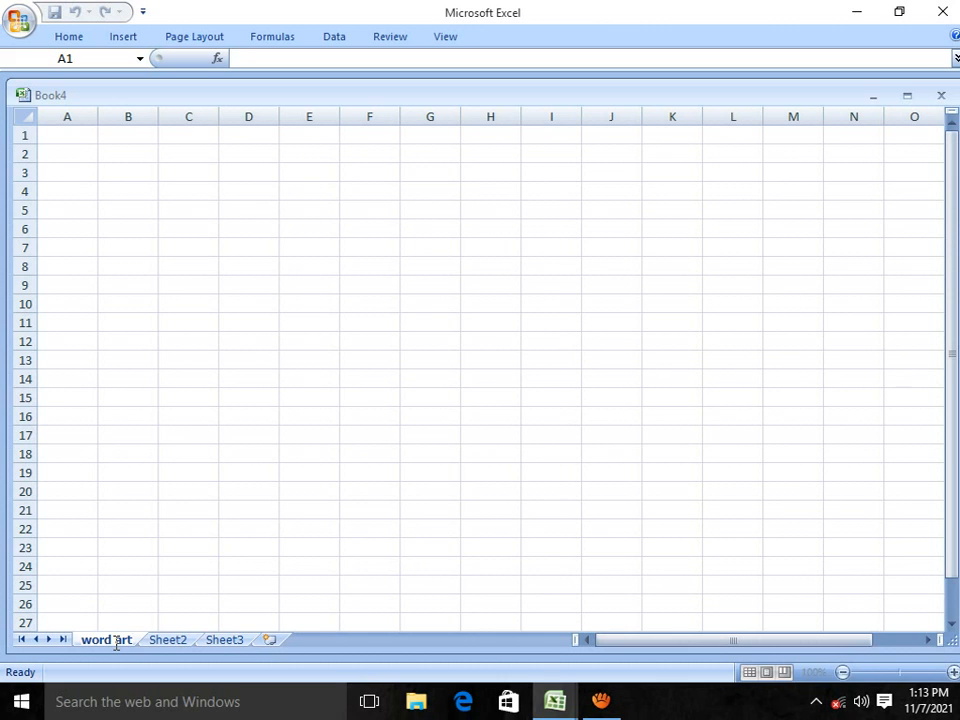
click(318, 281)
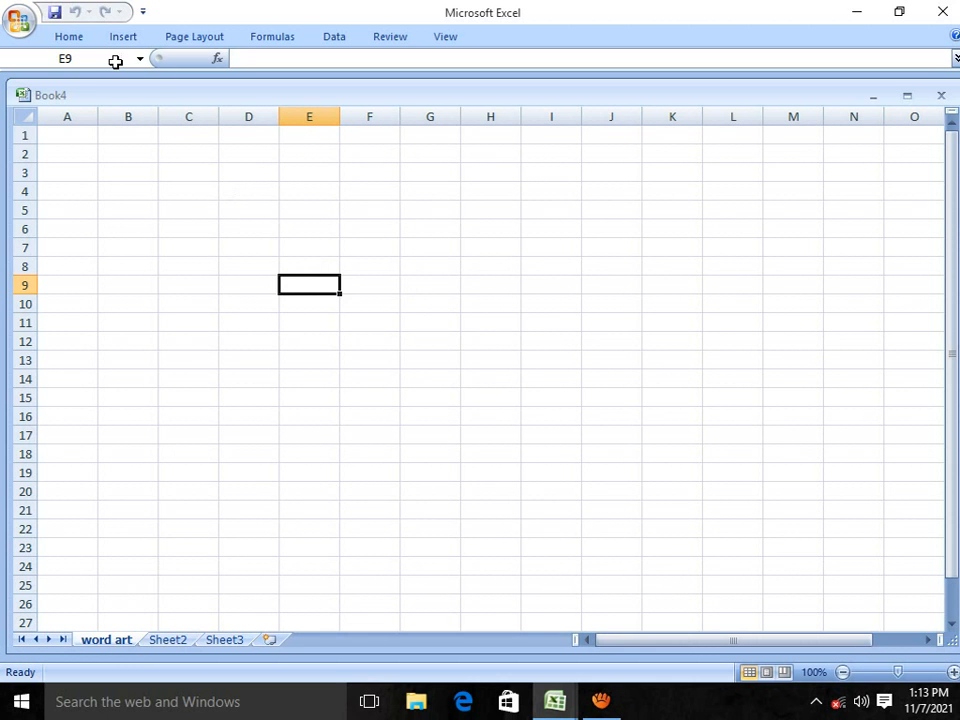
- Insert a WordArt object on the sheet in the solid dark red style from the last row of styles
click(70, 37)
double_click(80, 45)
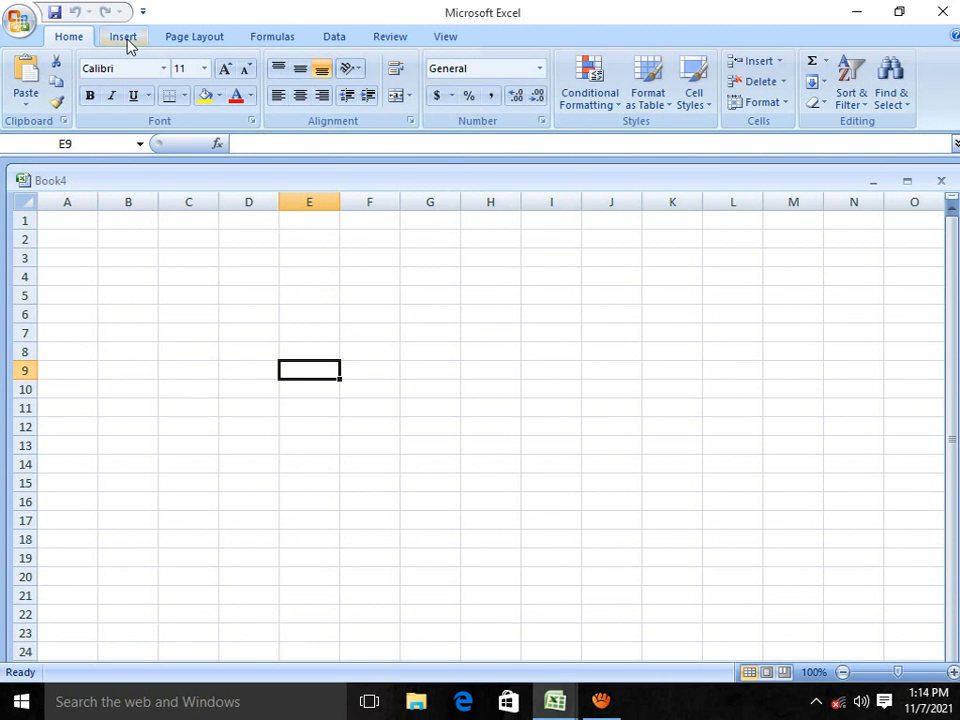
click(124, 37)
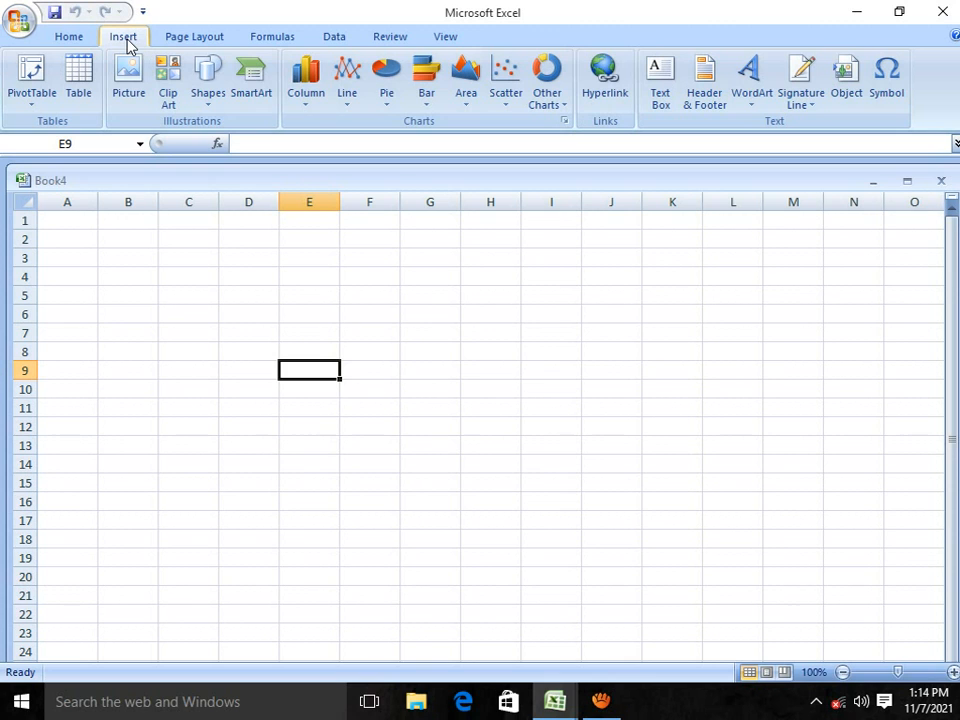
click(752, 100)
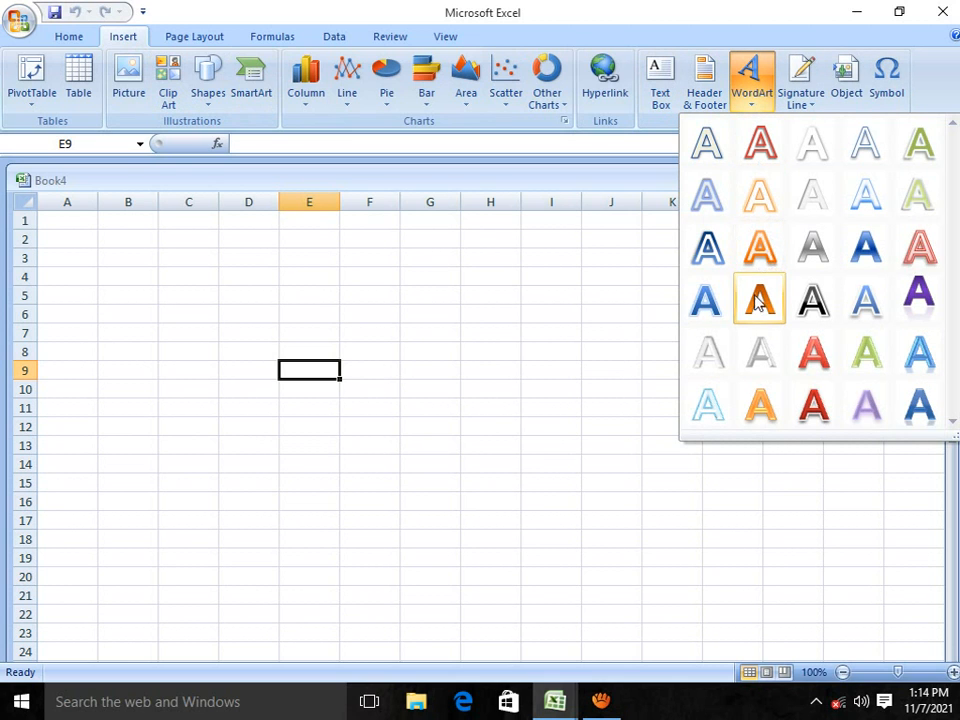
click(815, 410)
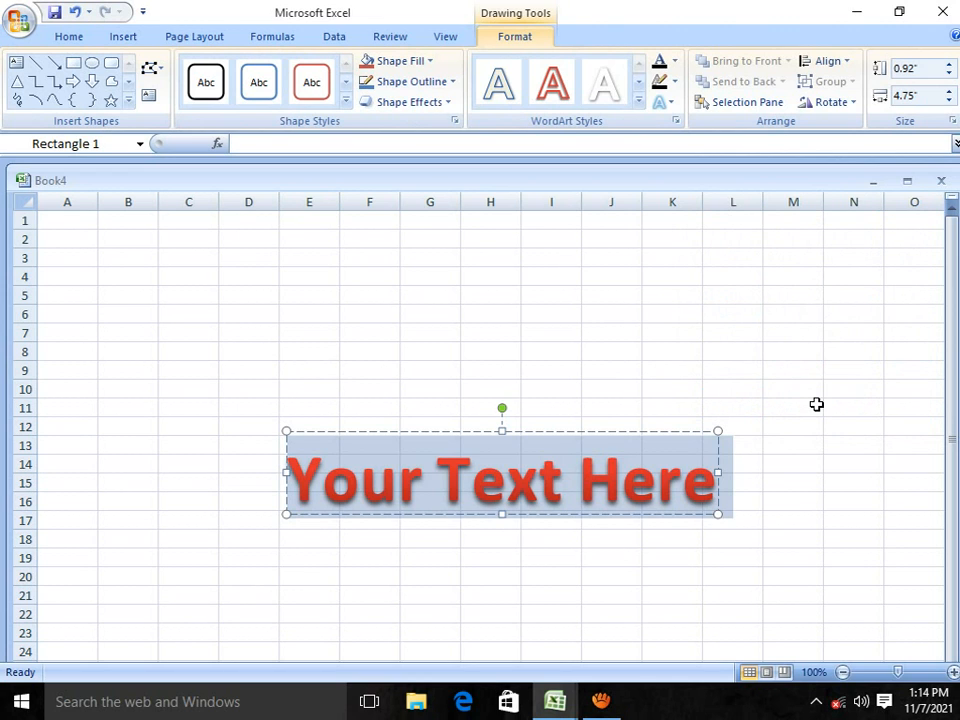
- Replace the WordArt placeholder text with "northbridge tech"
text(nort)
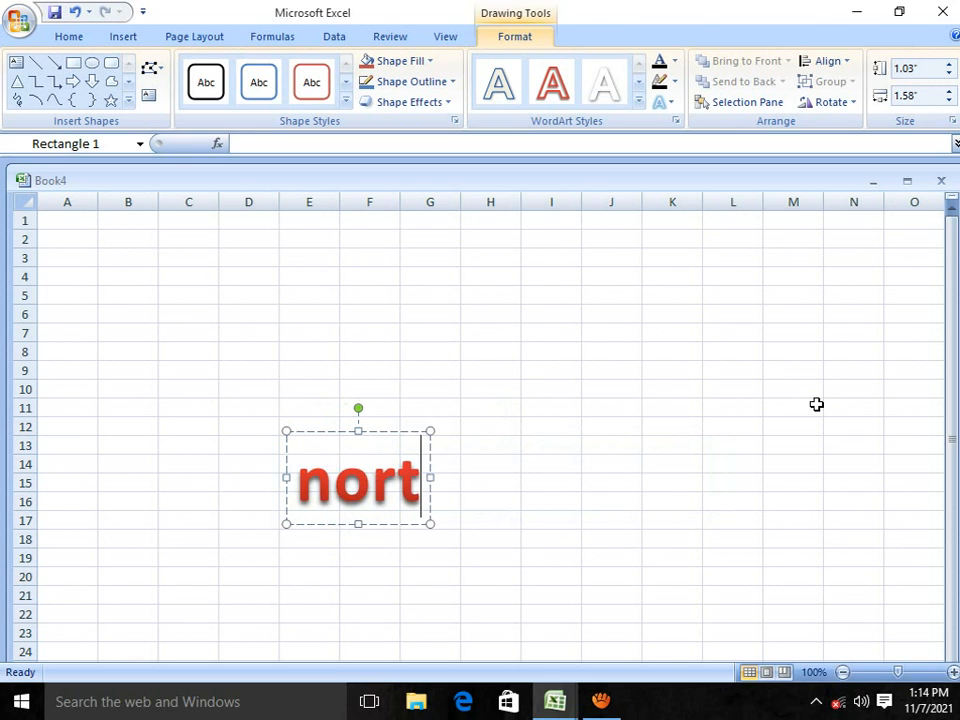
text(hb)
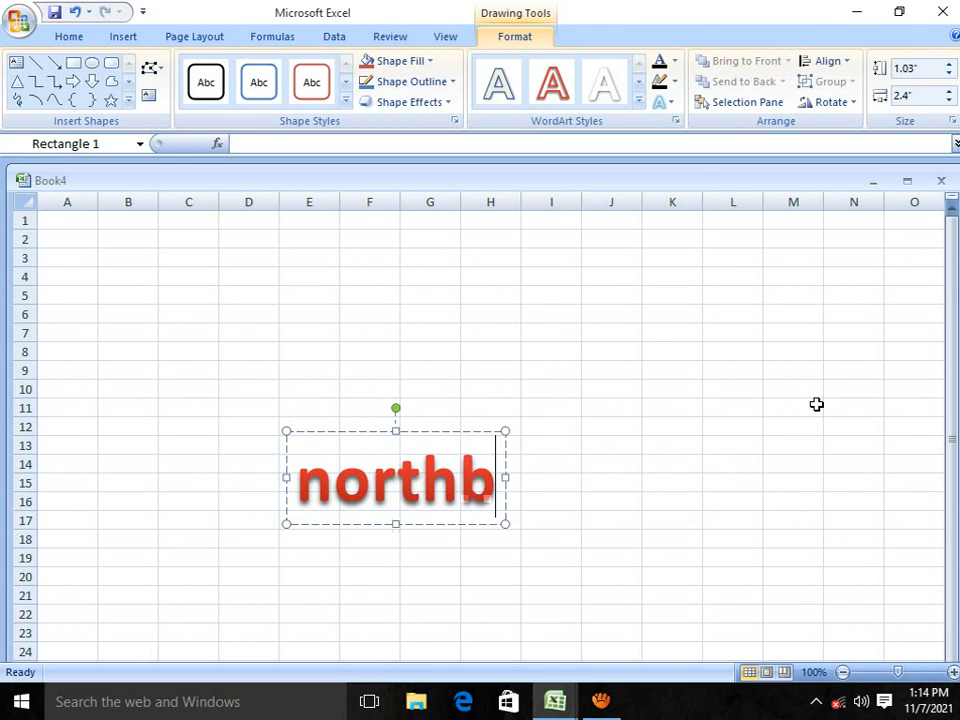
text(ri)
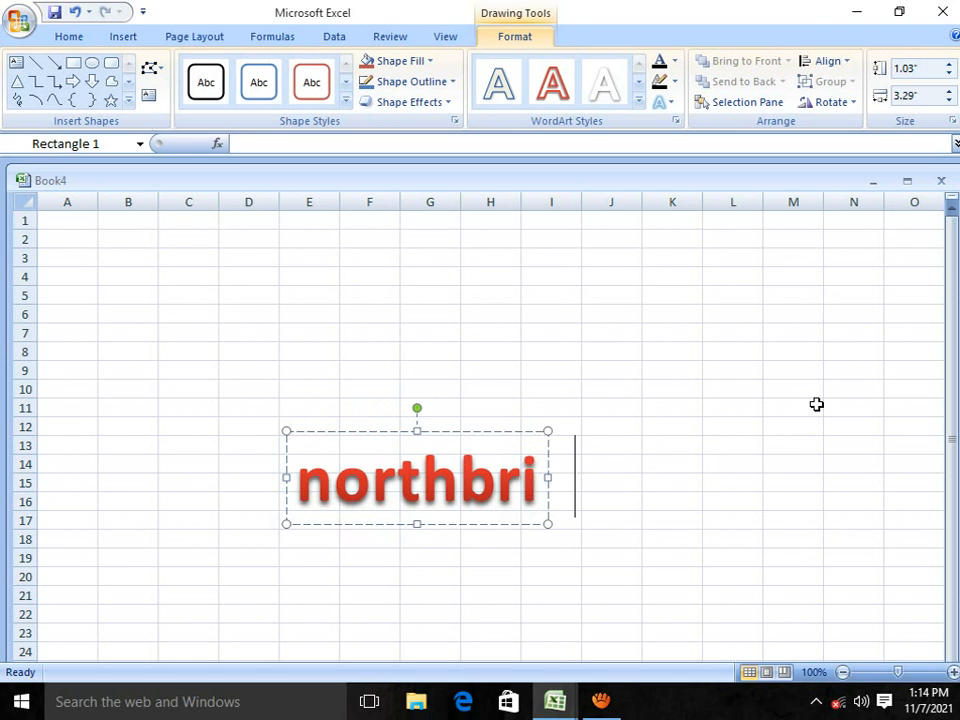
text(dge )
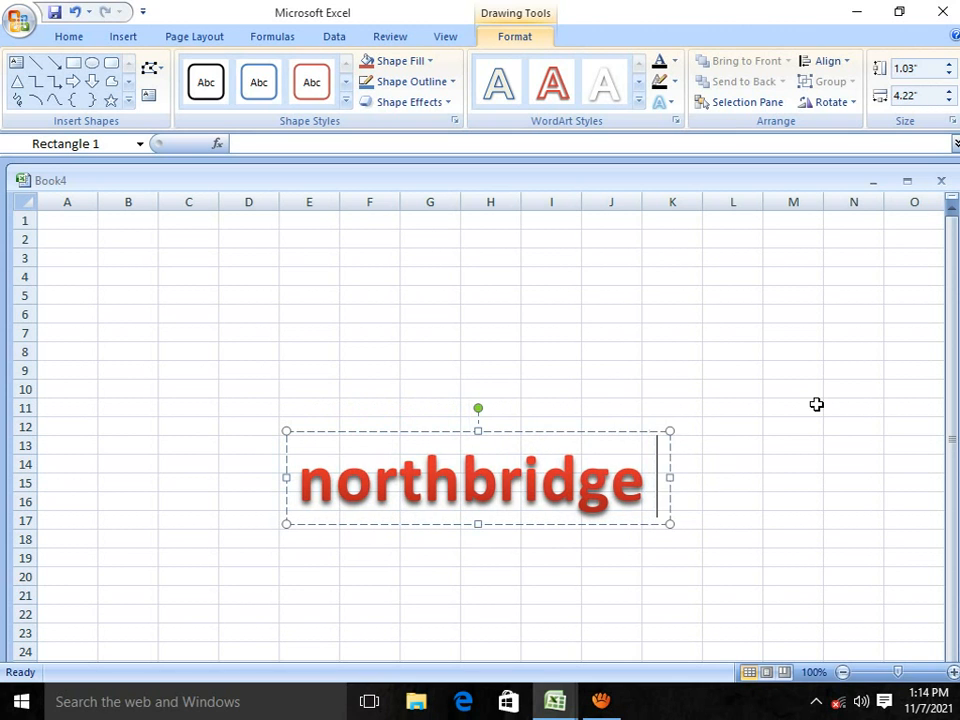
text(tech)
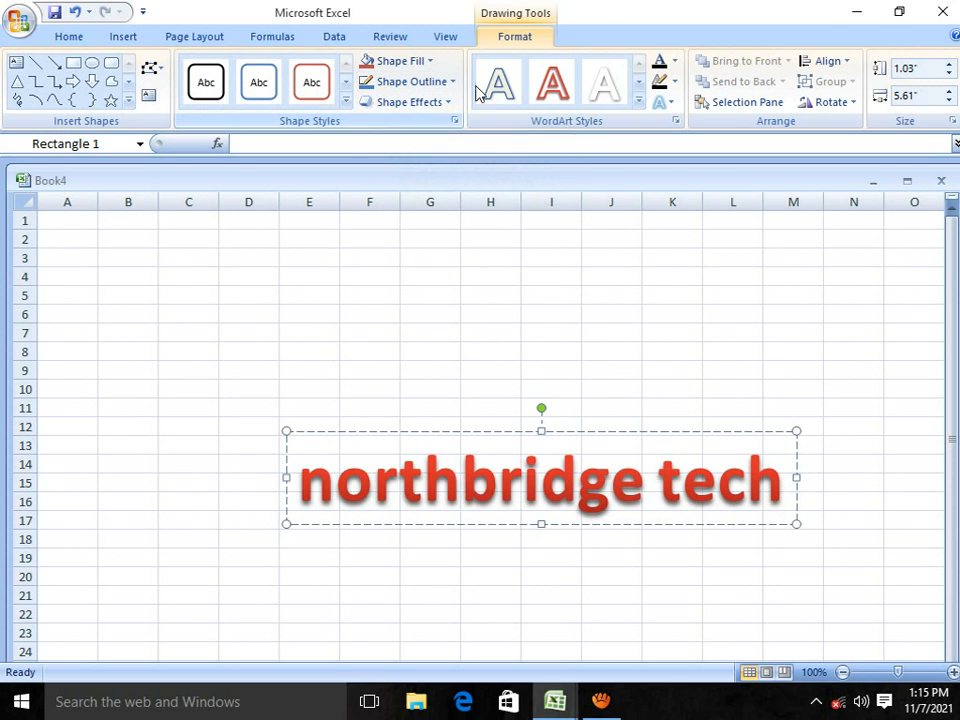
click(641, 82)
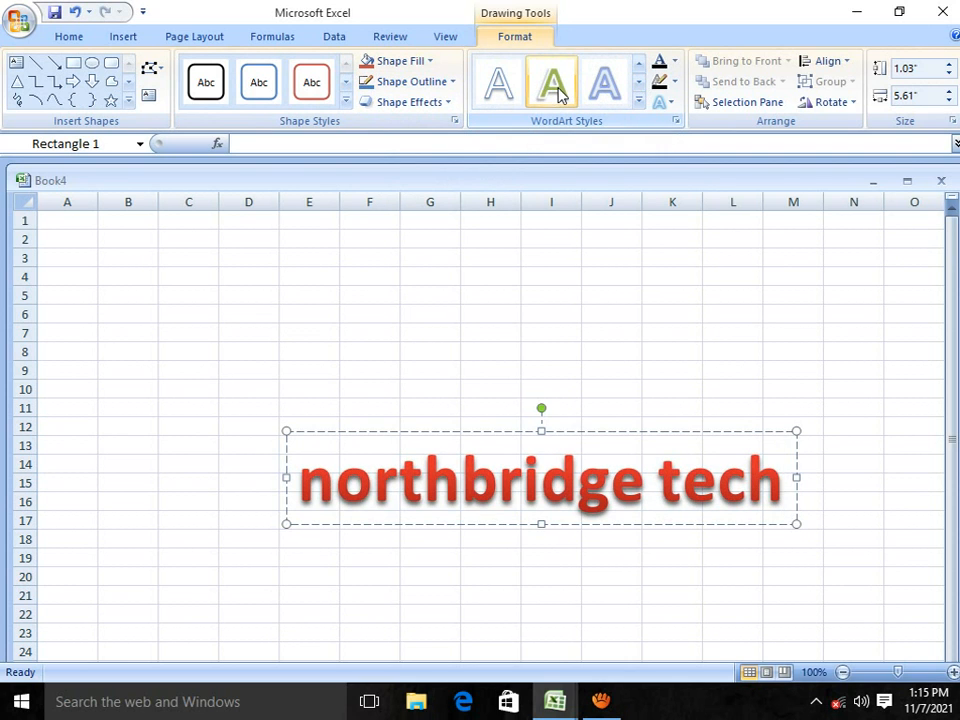
click(640, 84)
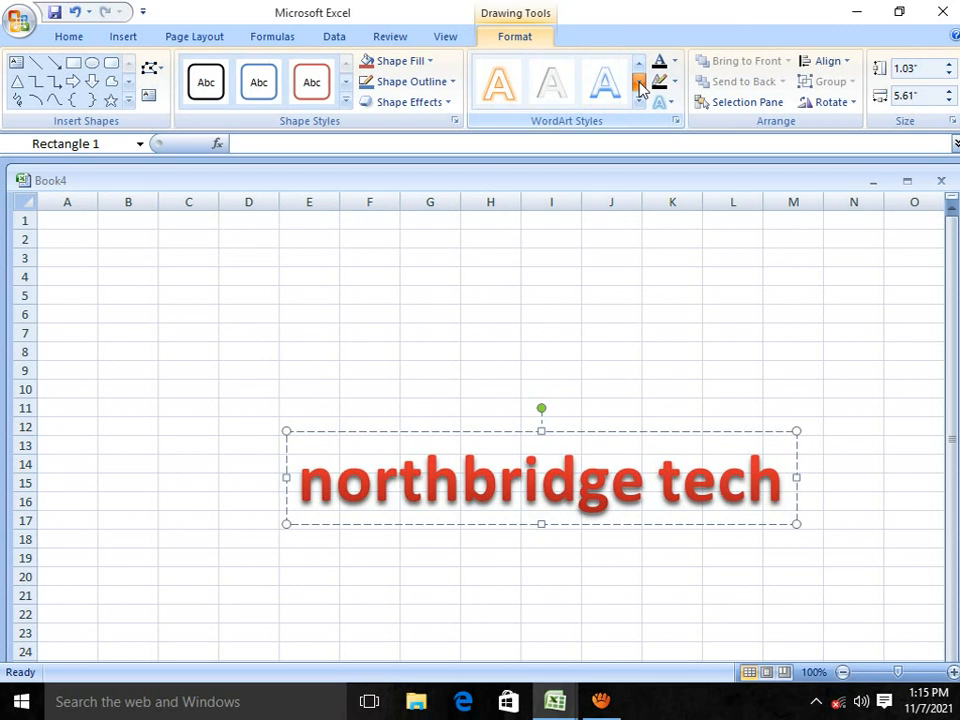
click(641, 86)
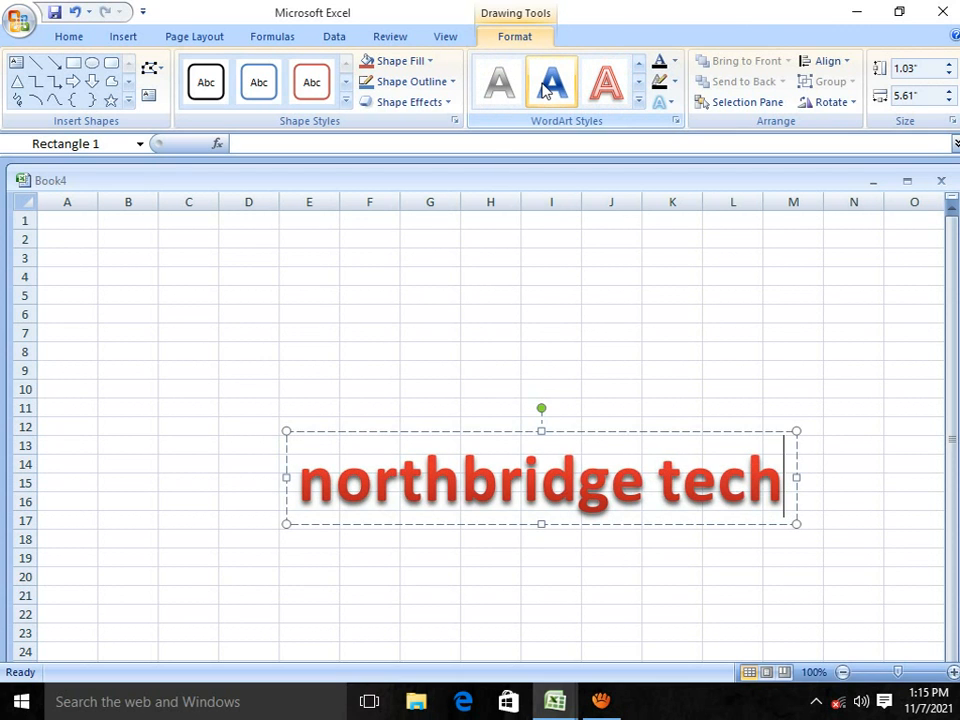
click(641, 87)
click(641, 88)
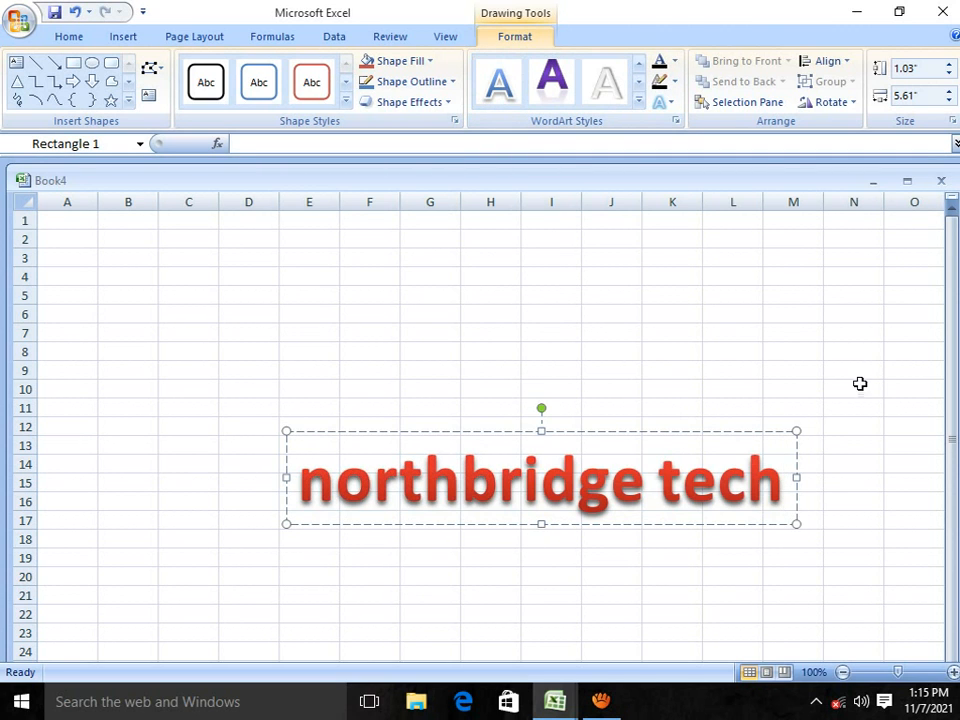
- Try to set the WordArt's text fill to standard green
click(676, 62)
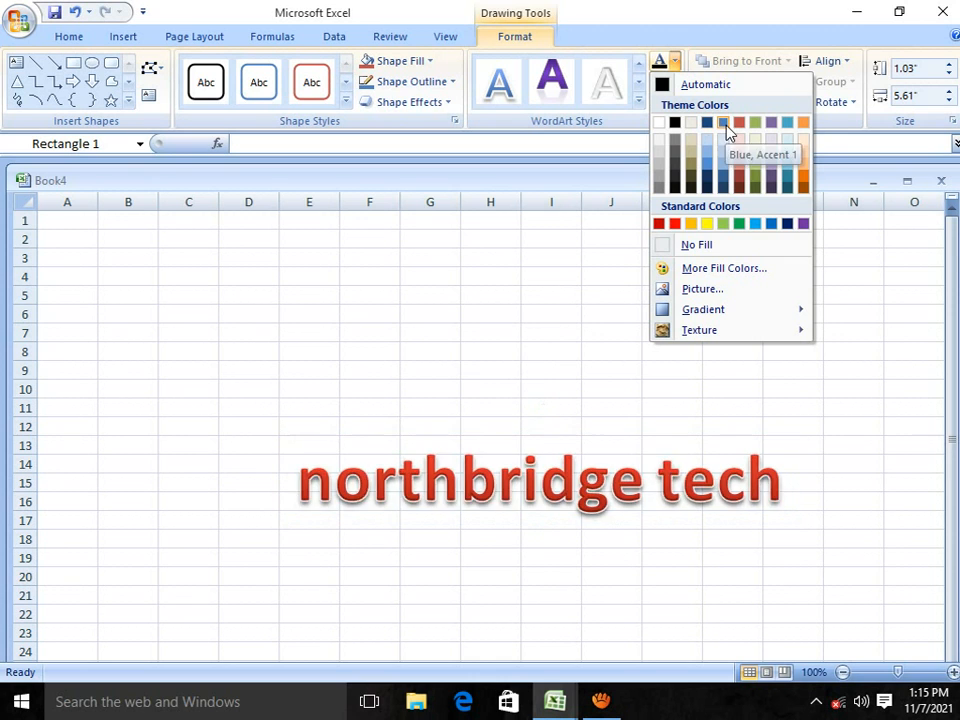
click(741, 224)
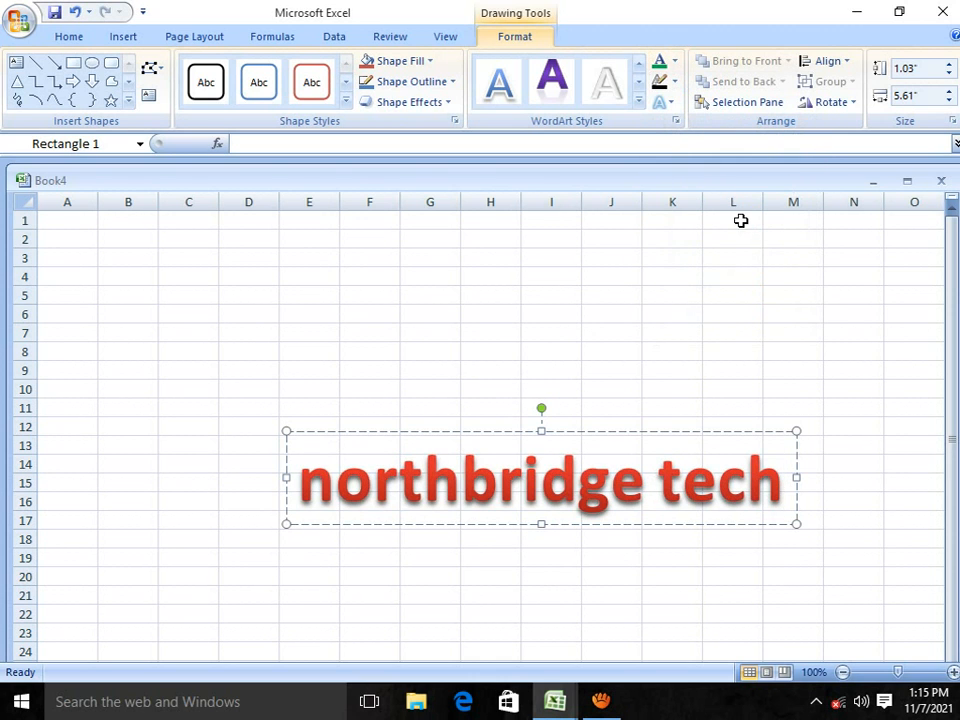
click(676, 83)
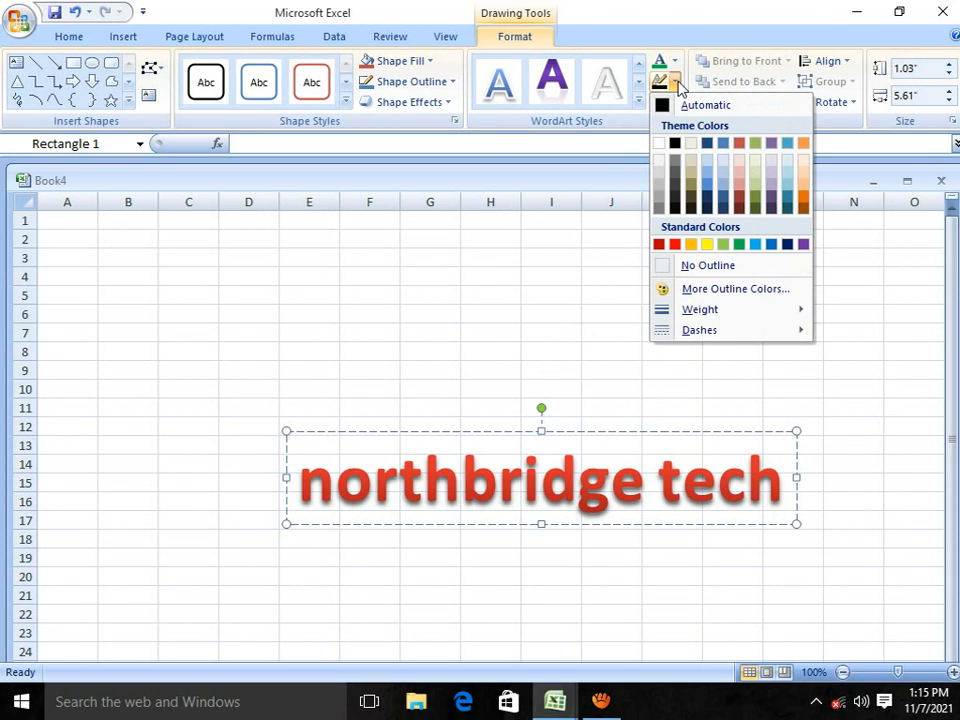
click(549, 444)
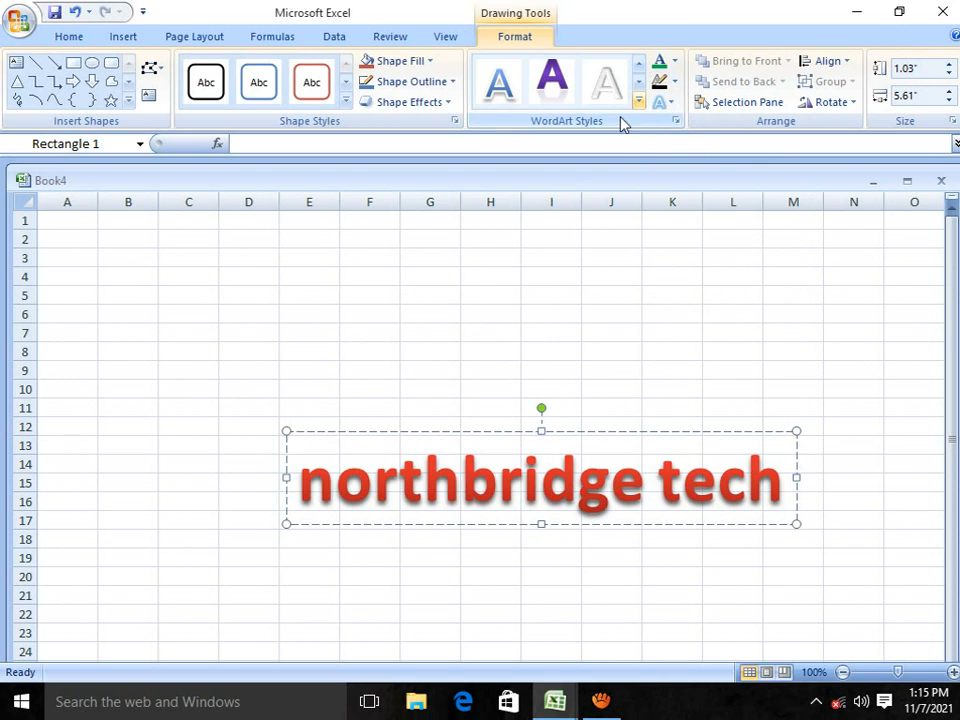
- Fill the WordArt box with Black, Text 1, Lighter 5% and give it a dark blue theme-colour shape outline
click(431, 63)
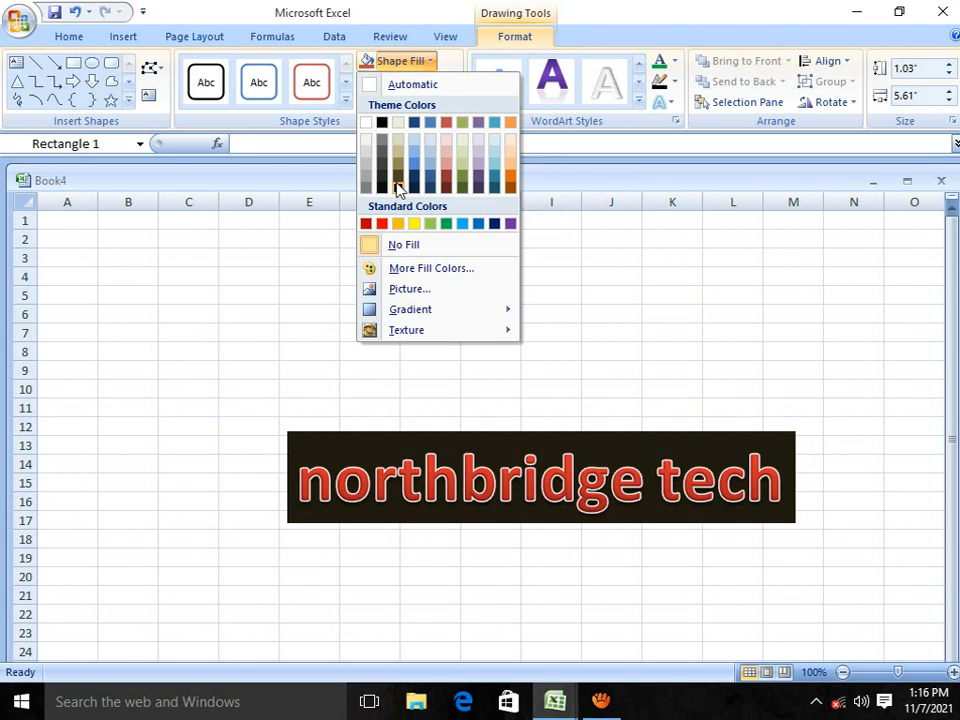
click(398, 186)
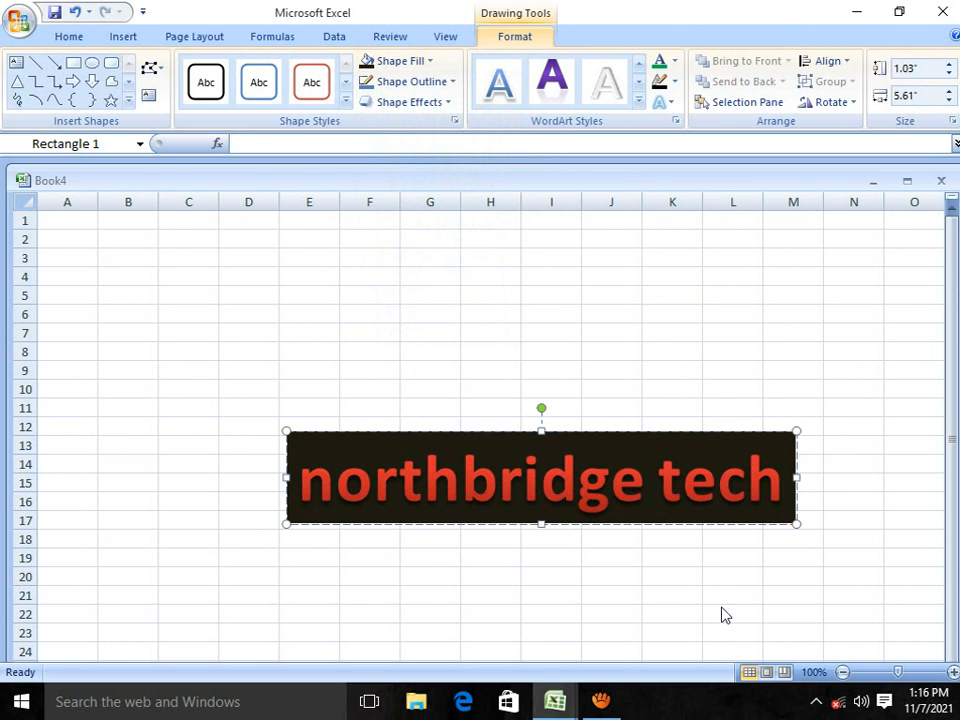
click(433, 63)
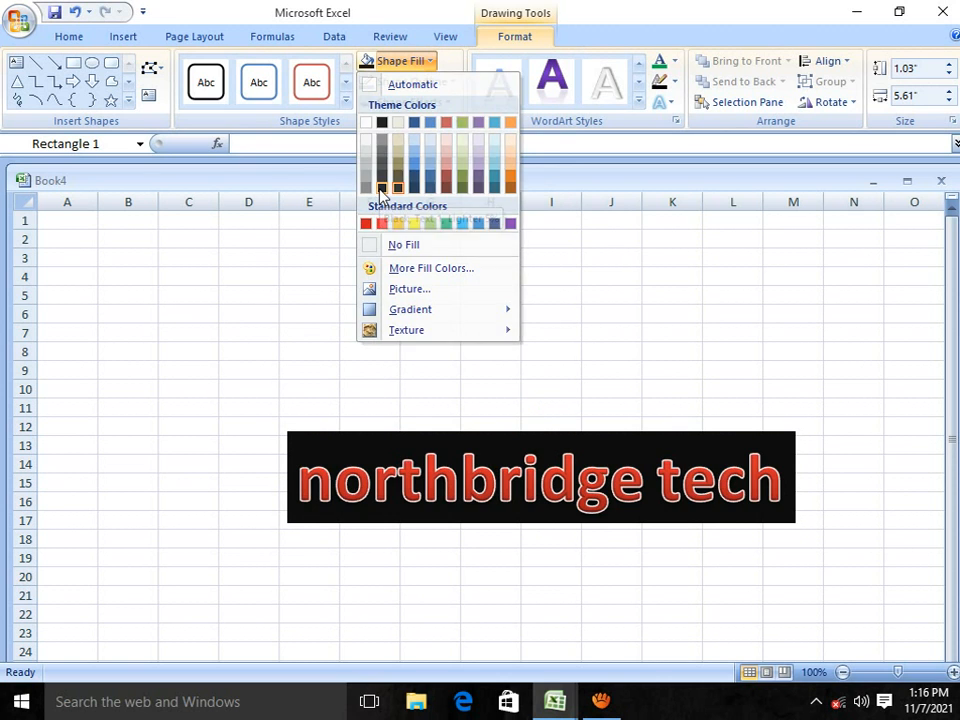
click(381, 189)
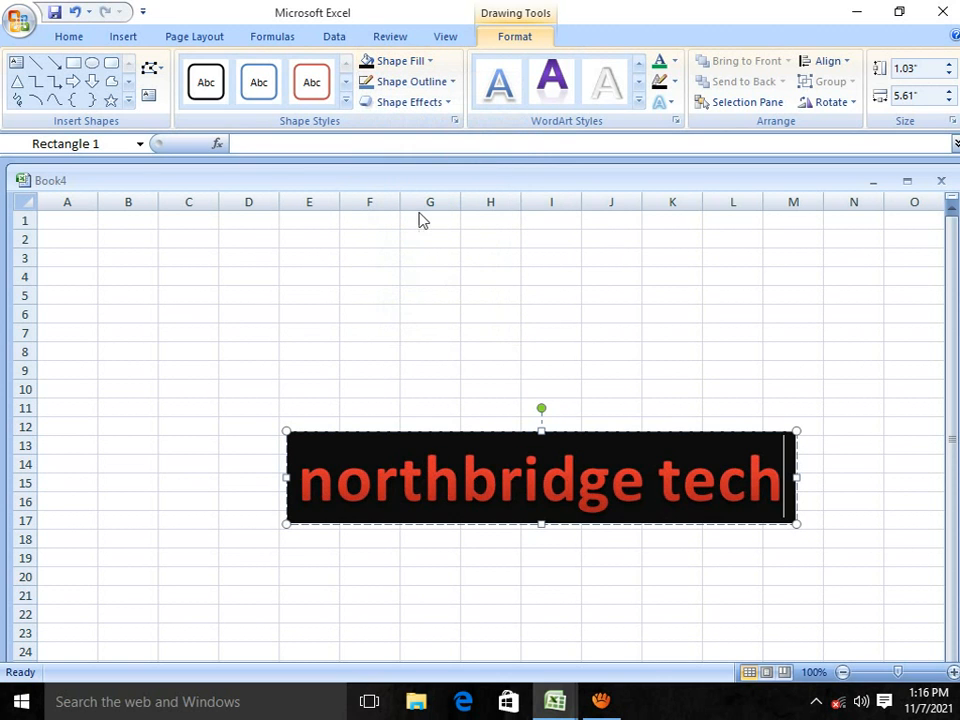
click(453, 82)
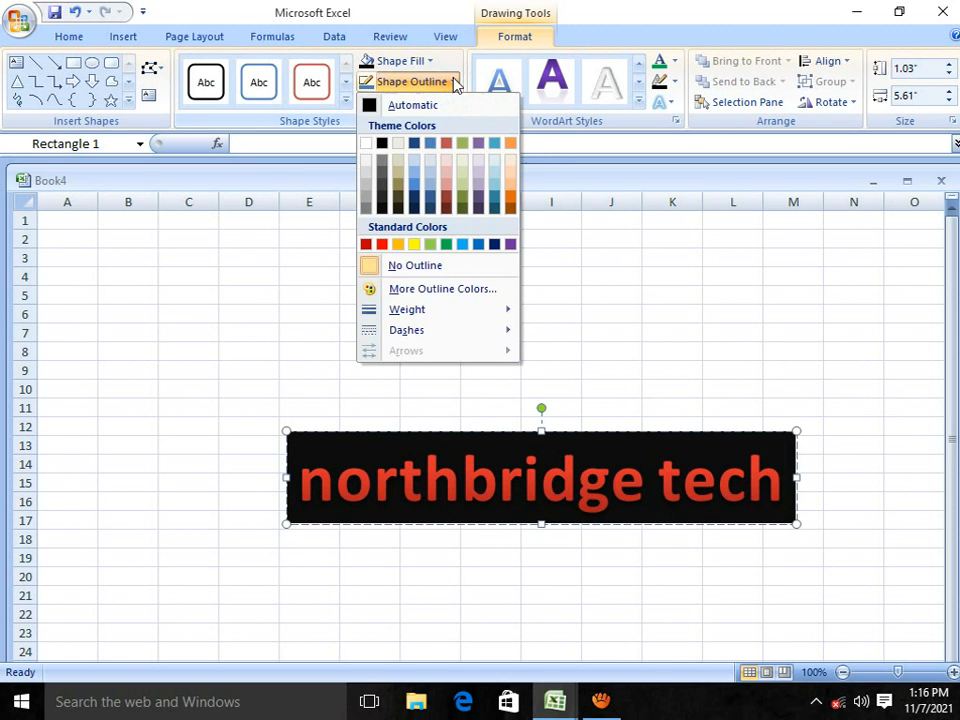
click(415, 199)
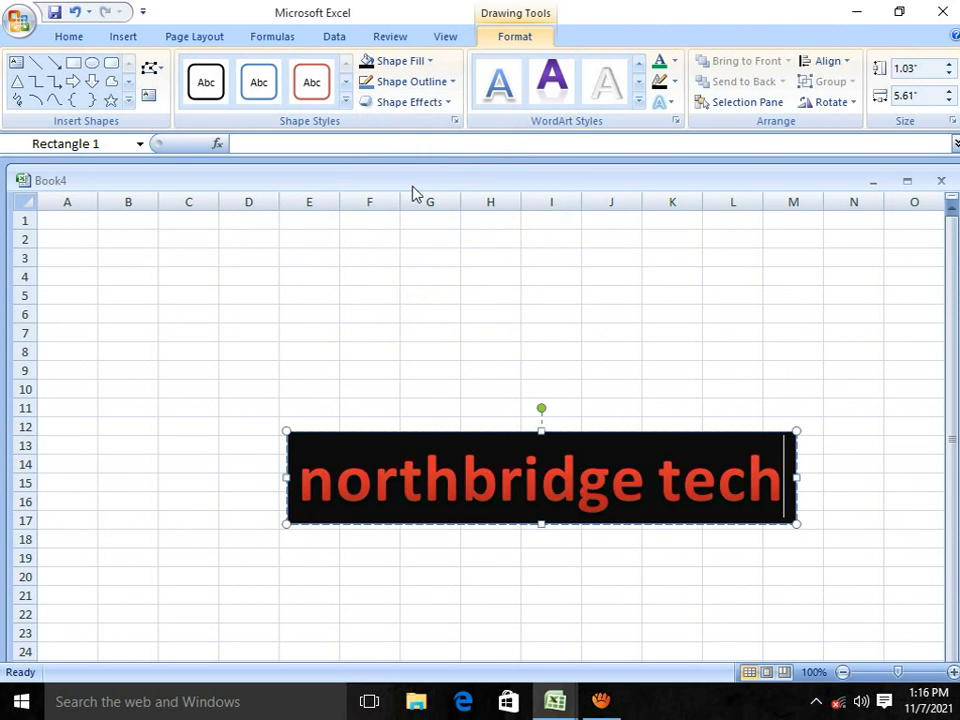
- Apply the second preset shape effect in the last row, a flat-lying tilted 3-D slab, to the WordArt box and select it
click(450, 103)
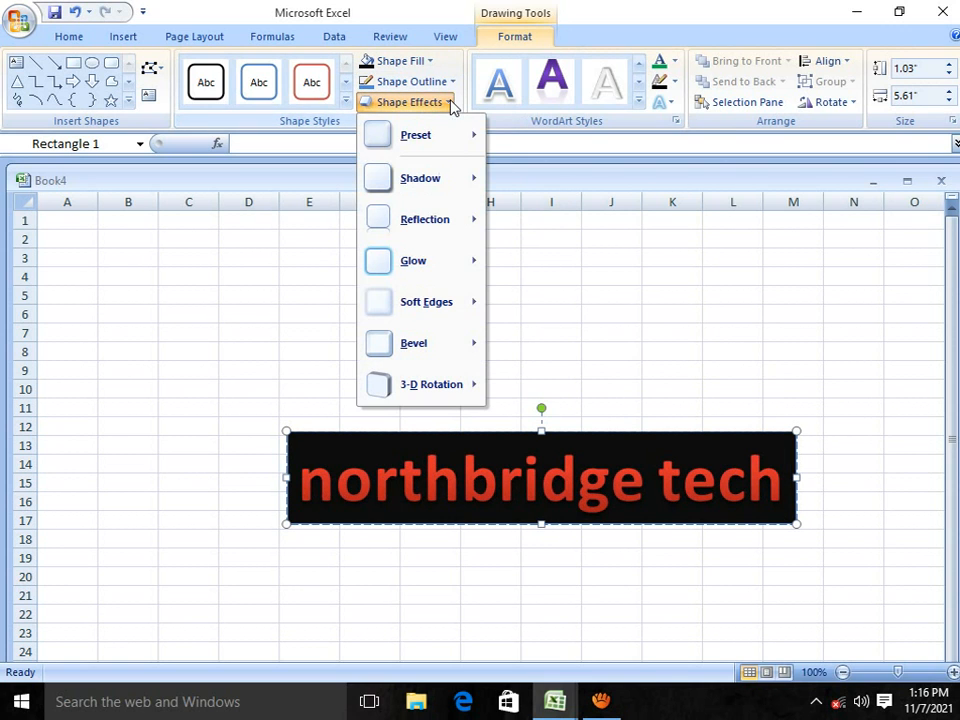
mouse_move(432, 148)
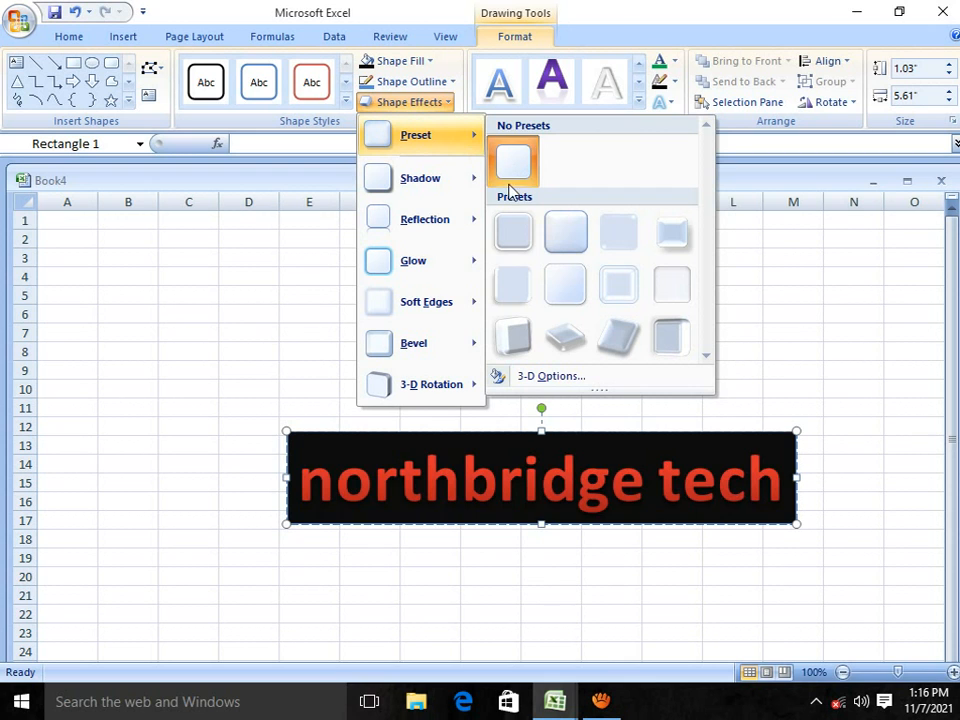
click(567, 340)
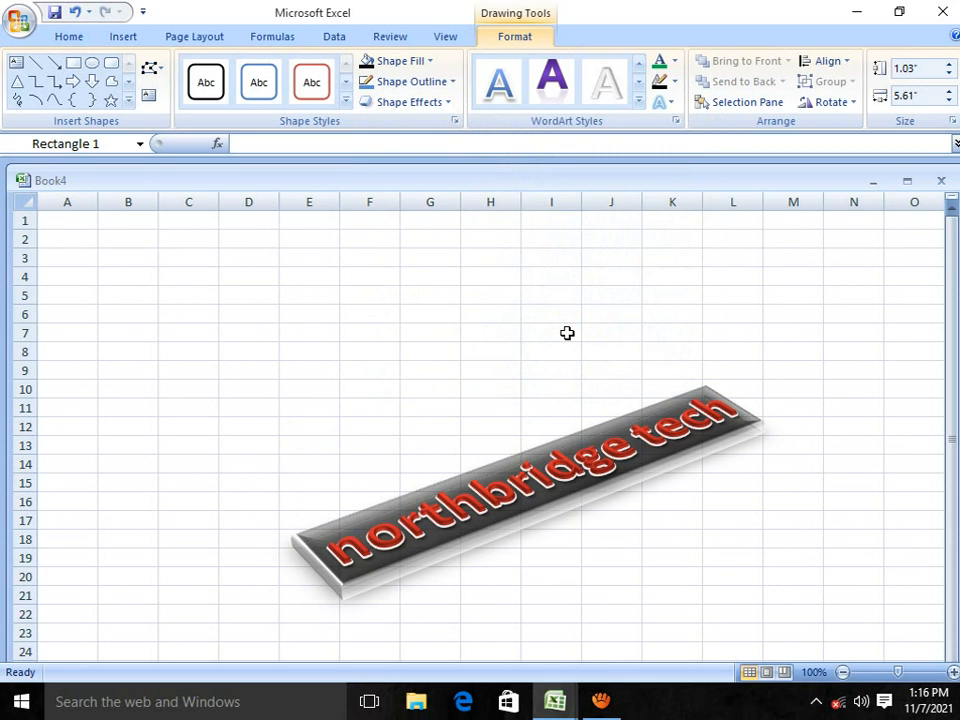
click(505, 500)
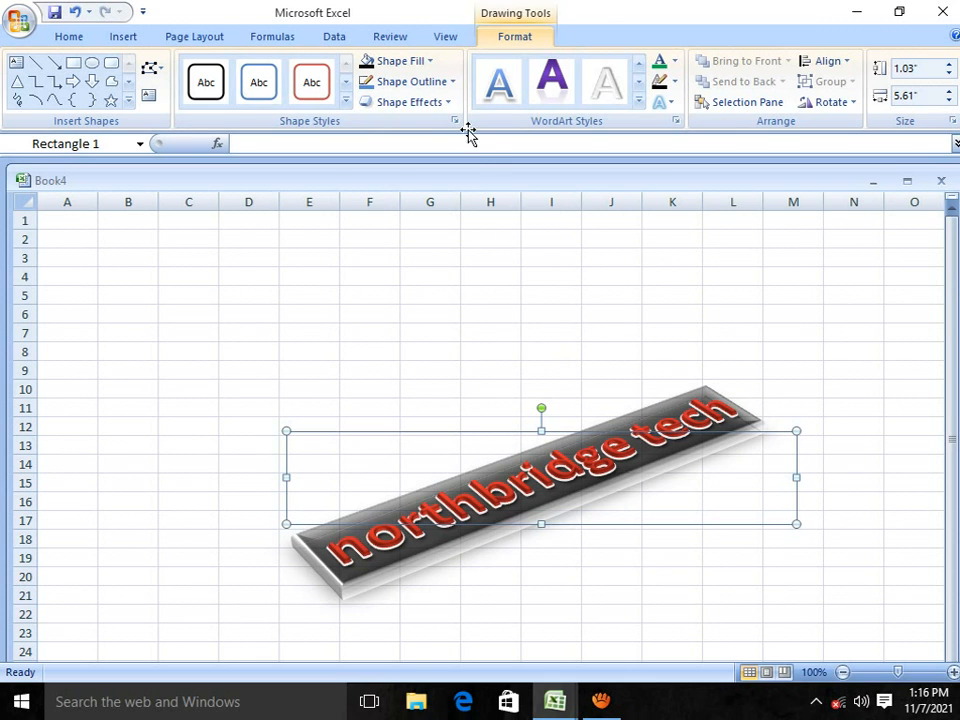
- Apply the first inner shadow preset, the upper-left inside shadow, to the tilted WordArt box
click(447, 102)
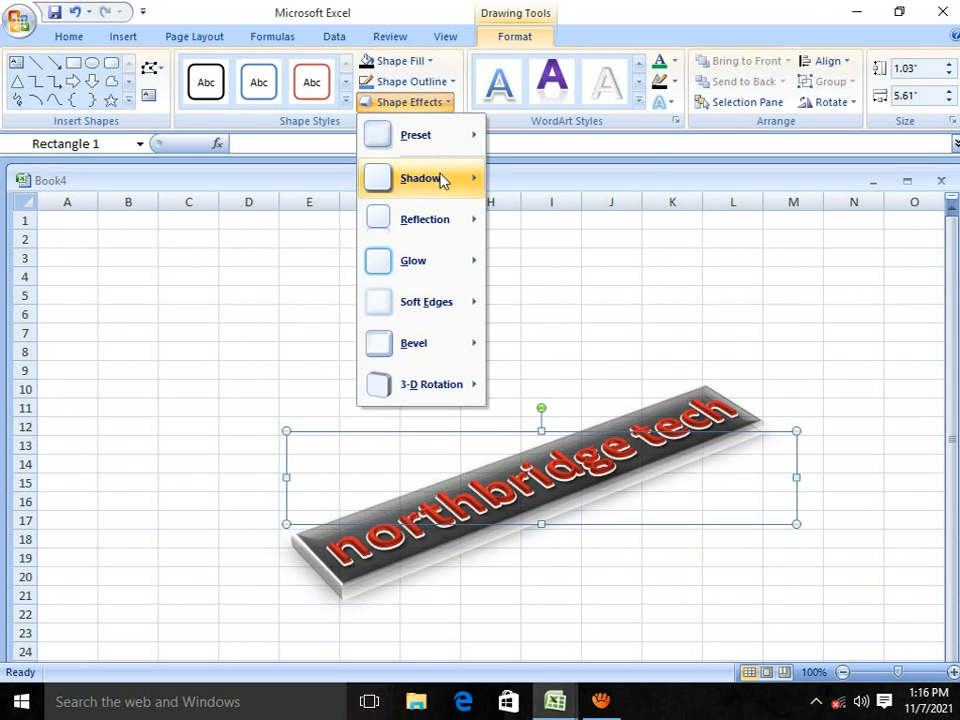
mouse_move(441, 178)
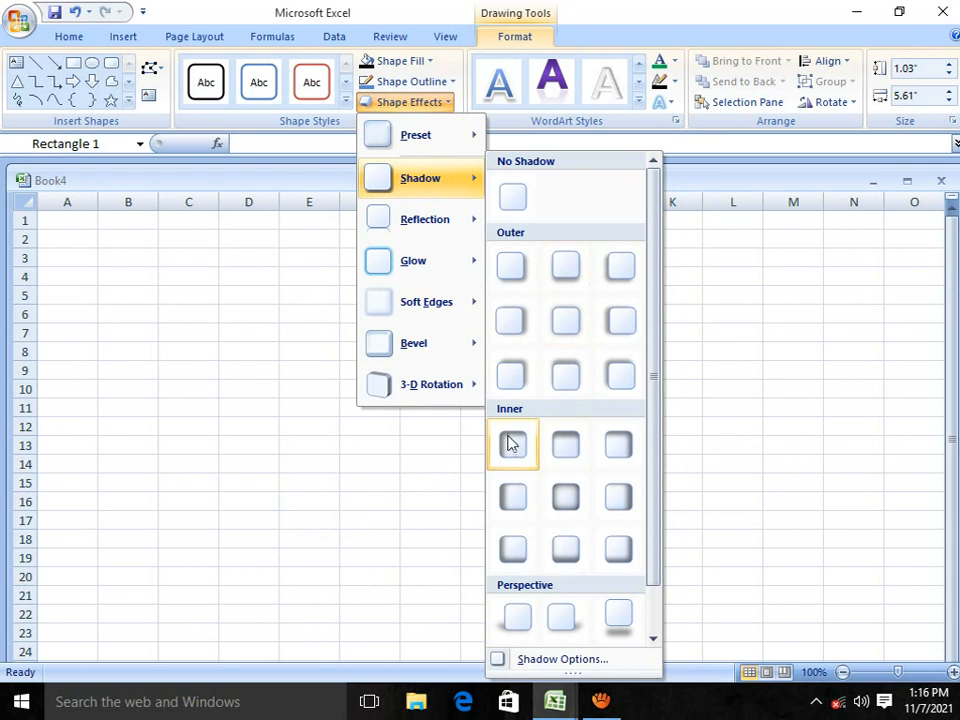
click(510, 445)
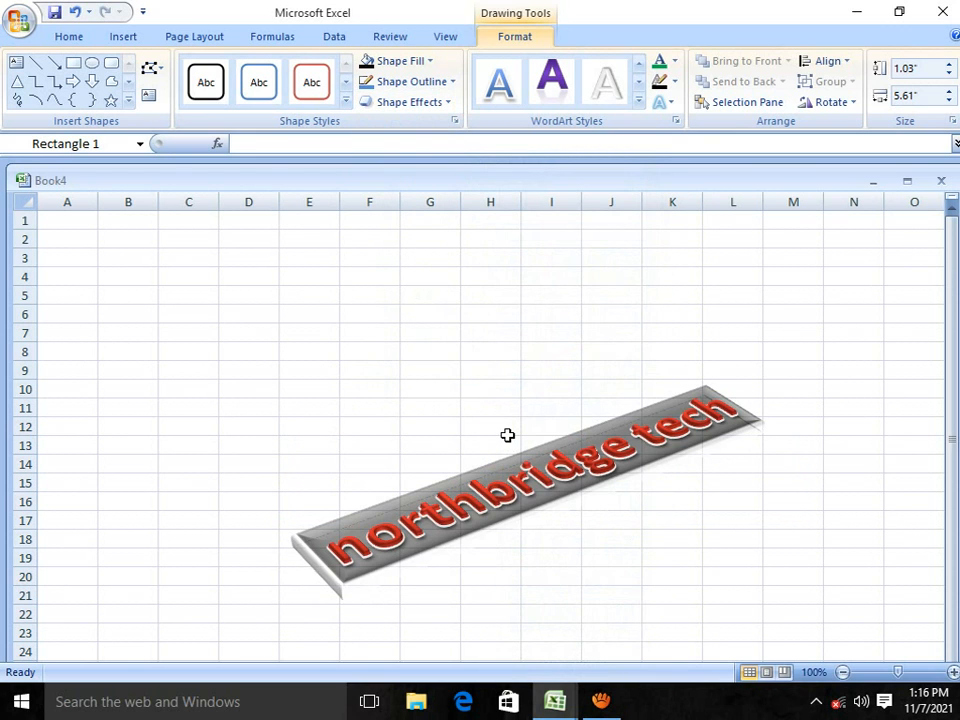
click(507, 435)
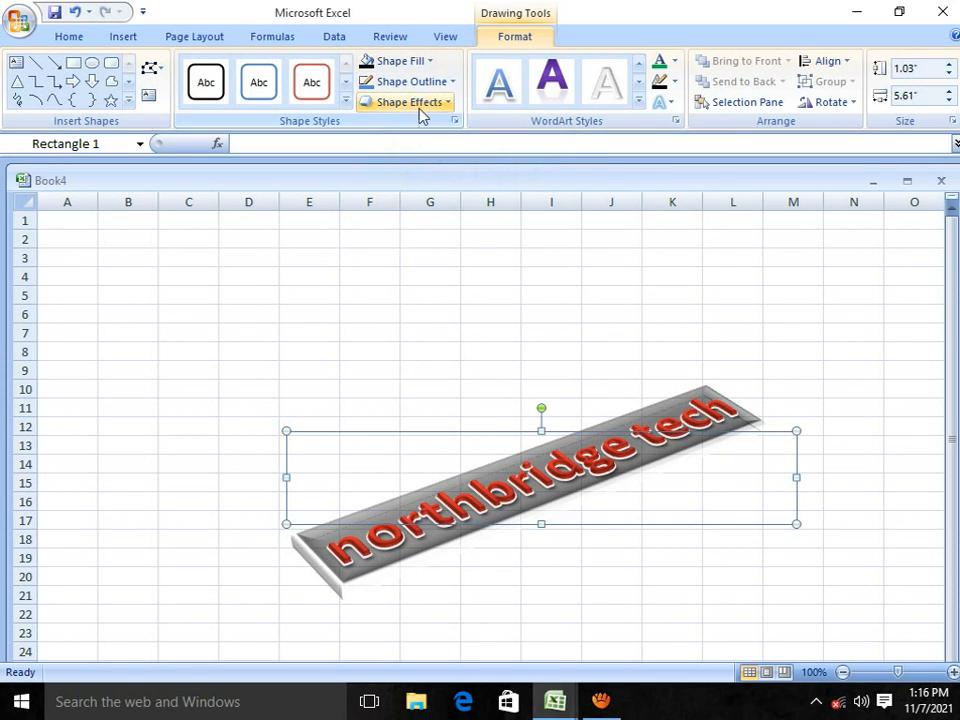
- Apply the white shape style with a purple outline, from the coloured-outline presets, to the WordArt box
click(346, 82)
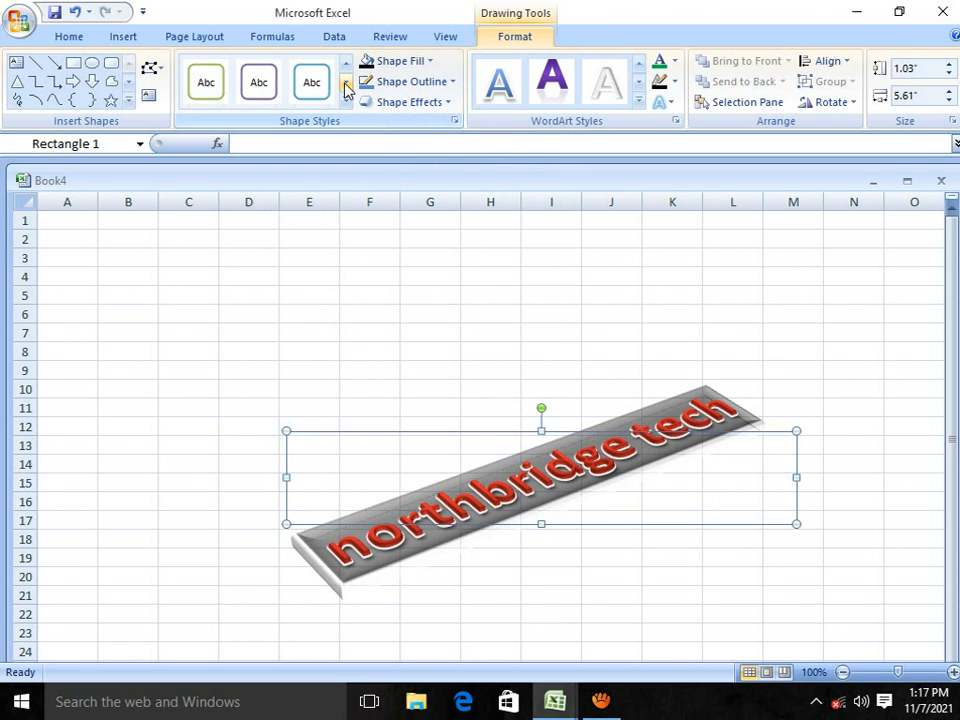
click(256, 92)
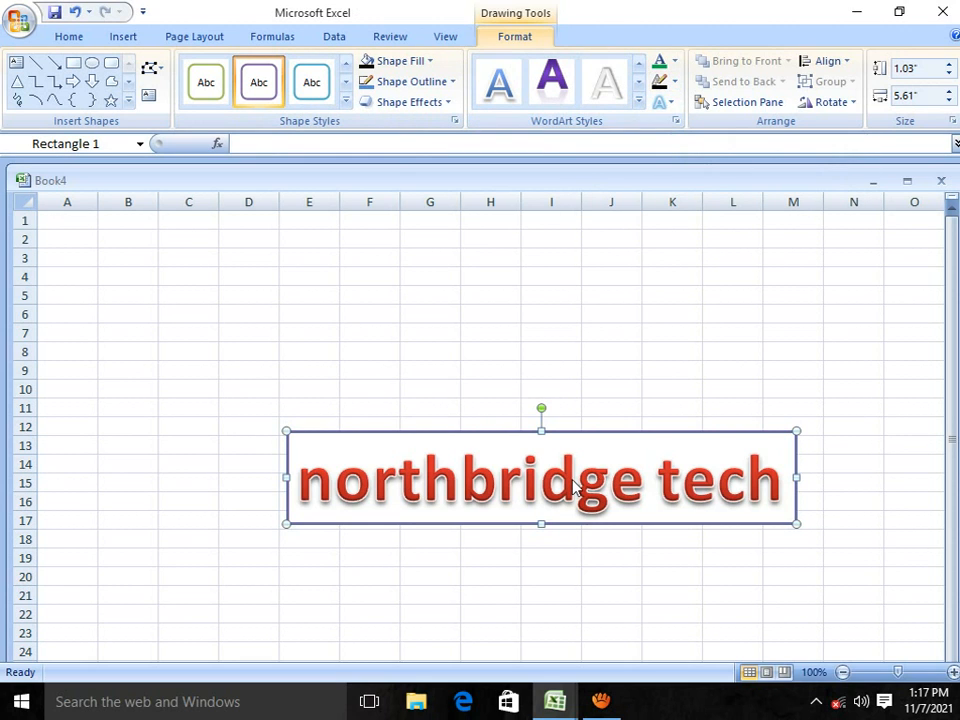
click(675, 82)
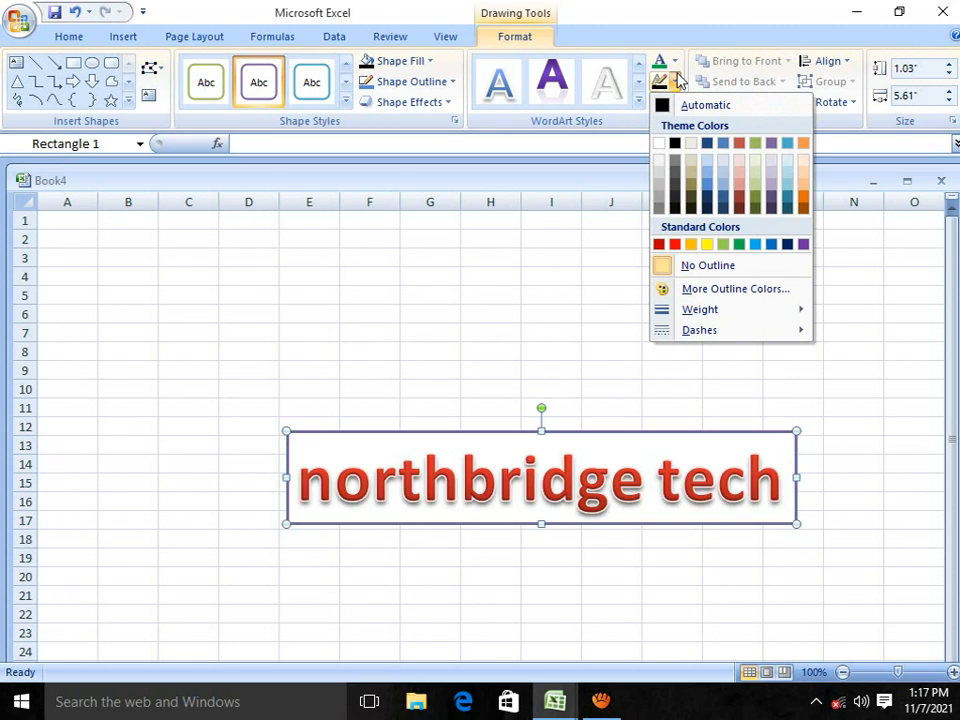
- Rotate the WordArt box right by 90° twice to turn it upside down
click(855, 102)
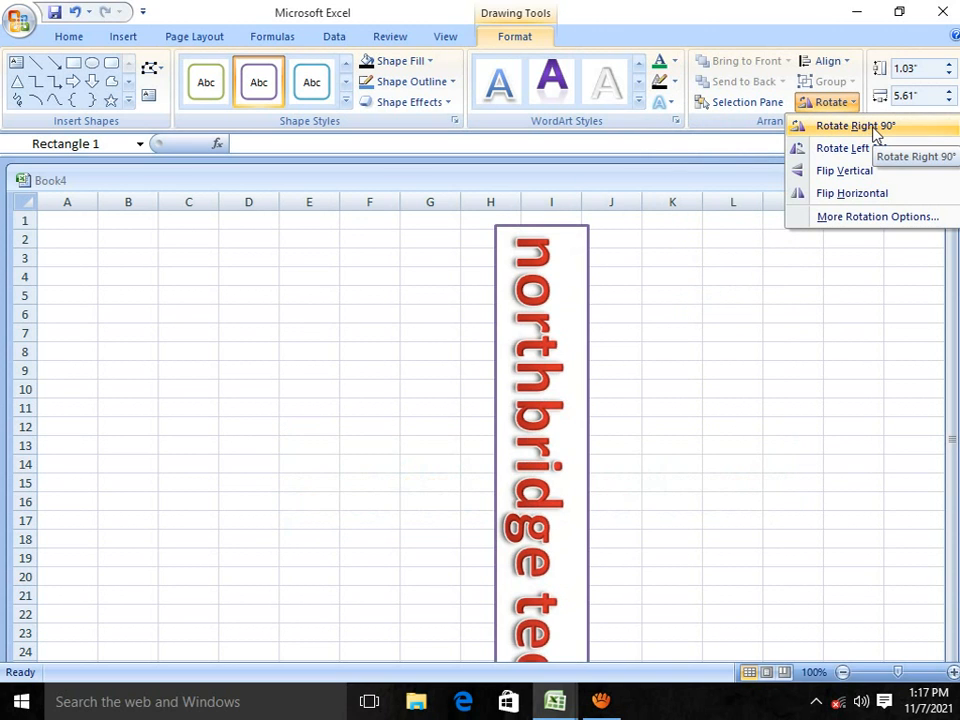
click(874, 131)
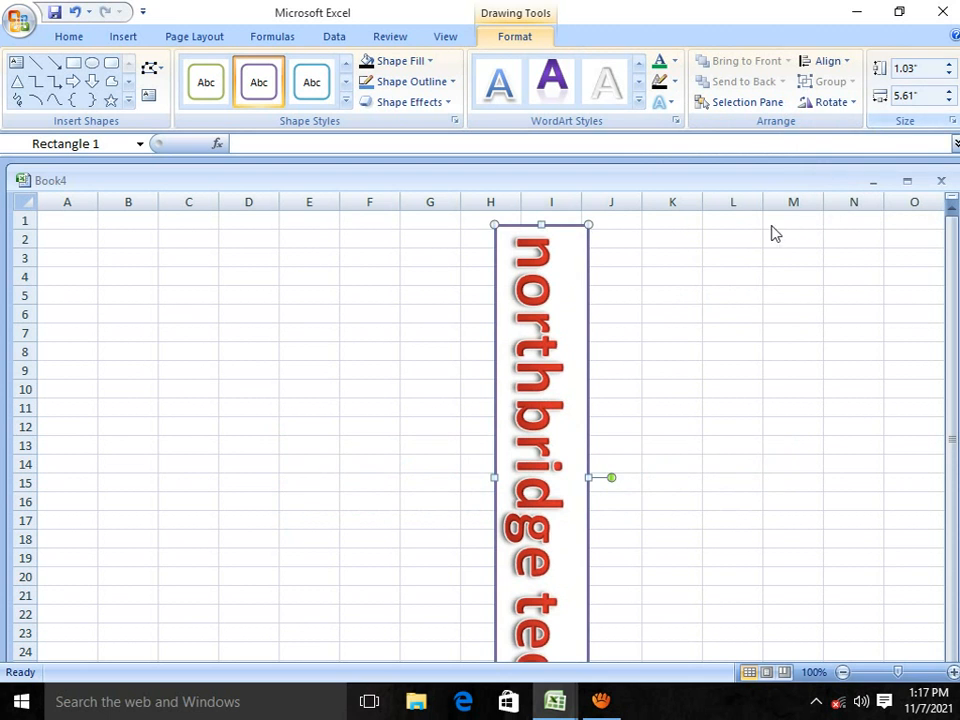
scroll(664, 324, down, 3)
scroll(664, 324, up, 1)
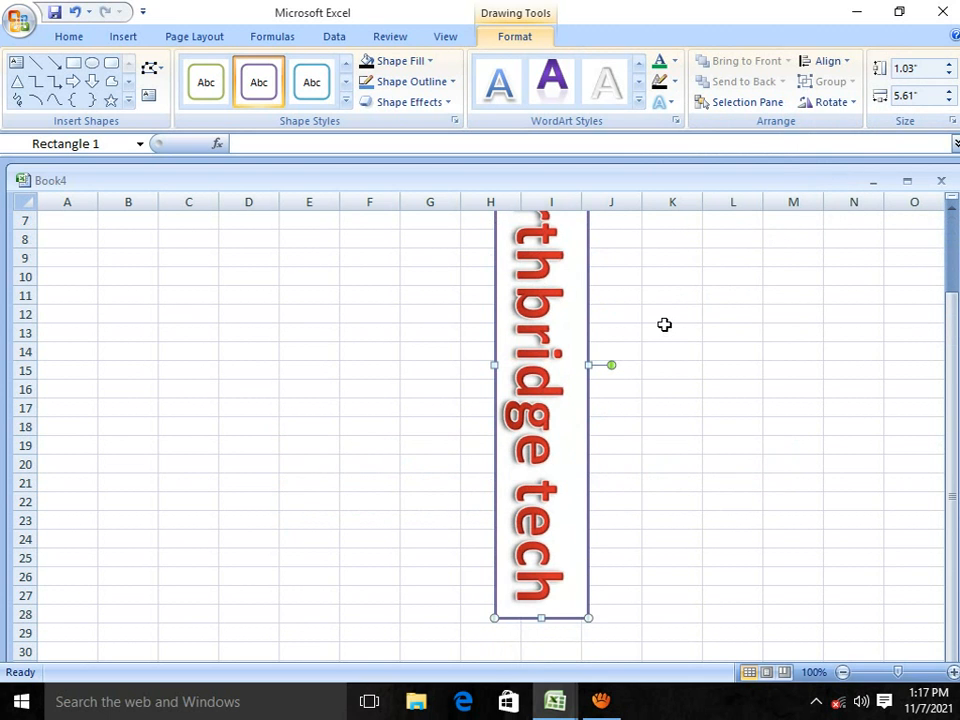
click(853, 105)
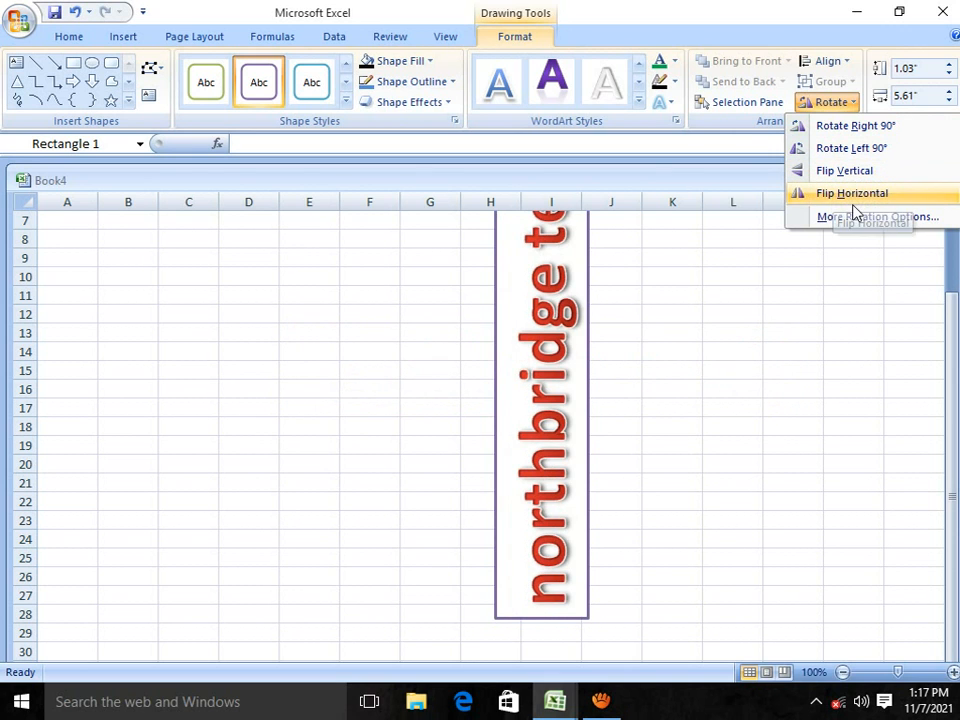
click(885, 127)
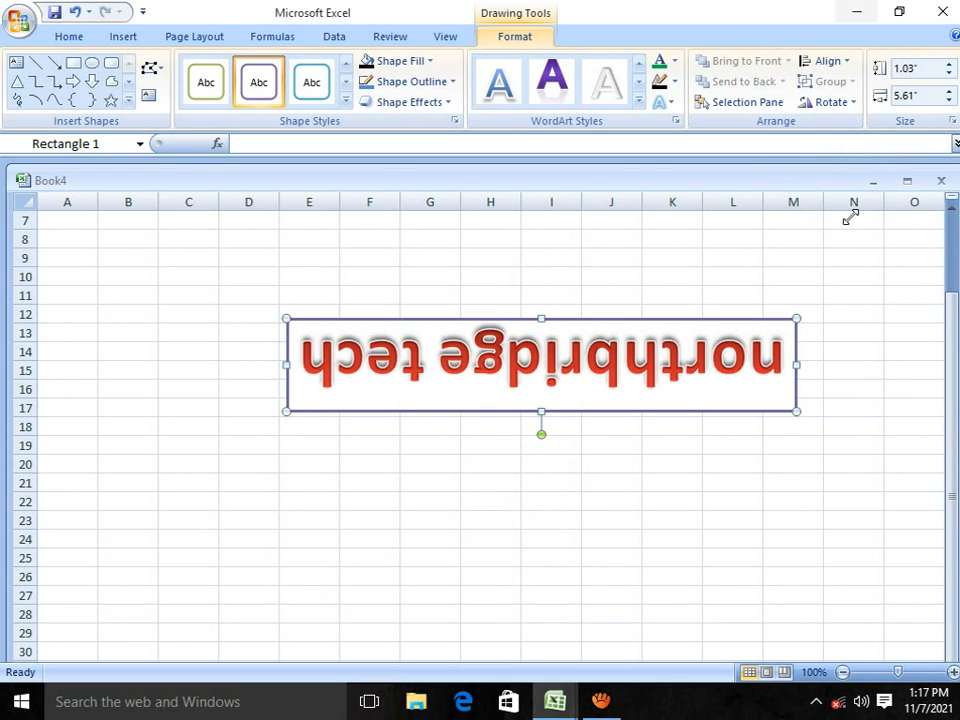
- Increase the WordArt box's height to 1.3" and rotate it freehand so the text slopes upward to the right
click(949, 67)
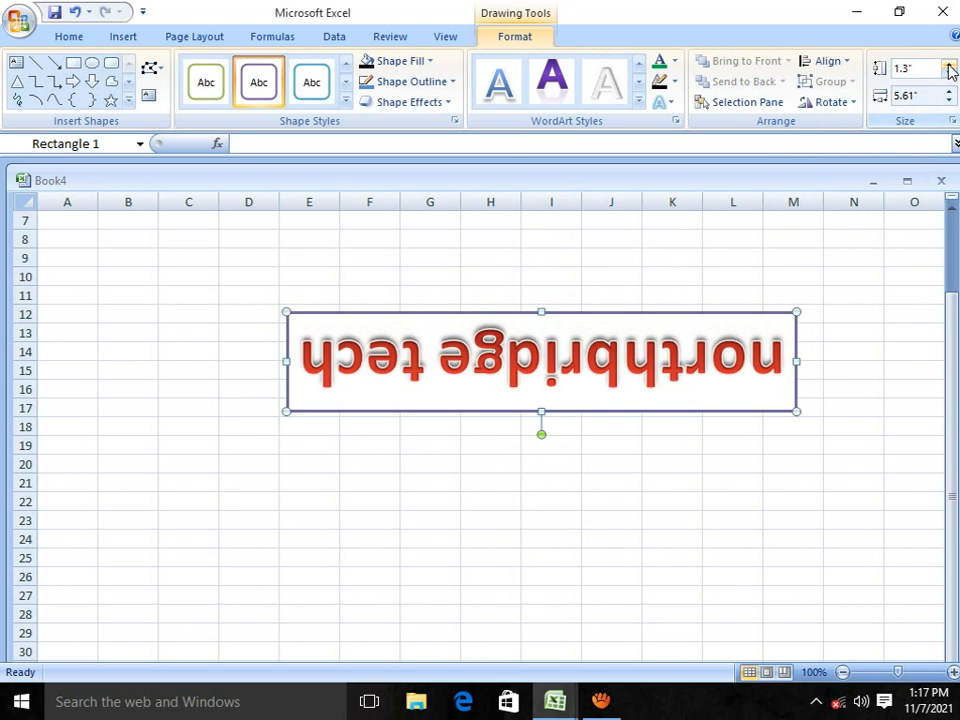
click(949, 67)
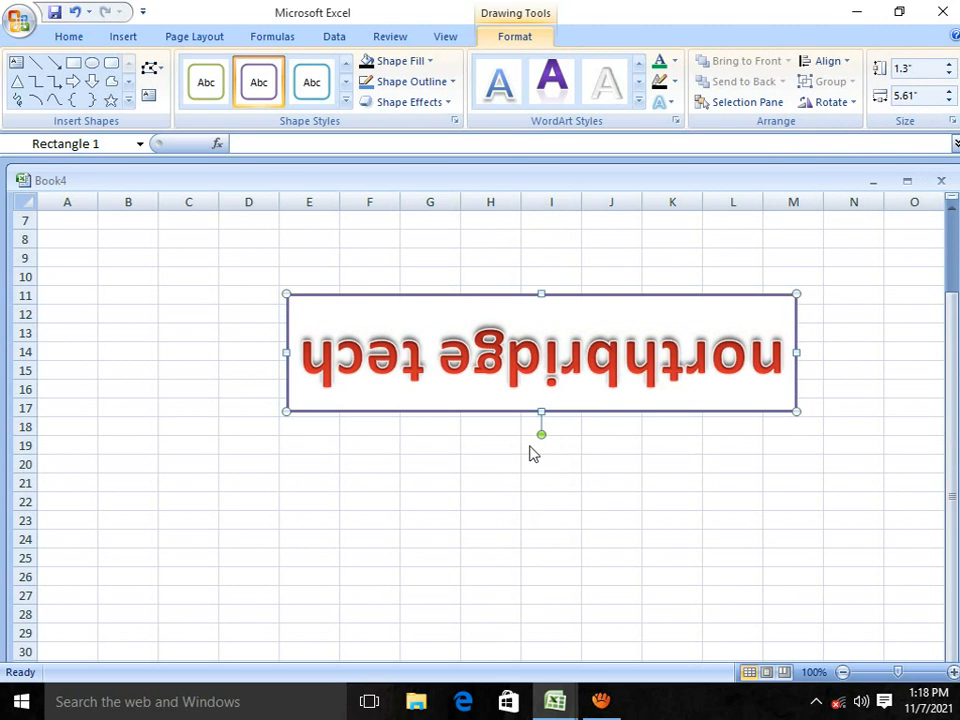
mouse_move(543, 434)
mouse_down()
mouse_move(568, 362)
mouse_move(692, 336)
mouse_move(744, 278)
mouse_move(598, 259)
mouse_move(510, 354)
mouse_move(560, 308)
mouse_move(527, 324)
mouse_up()
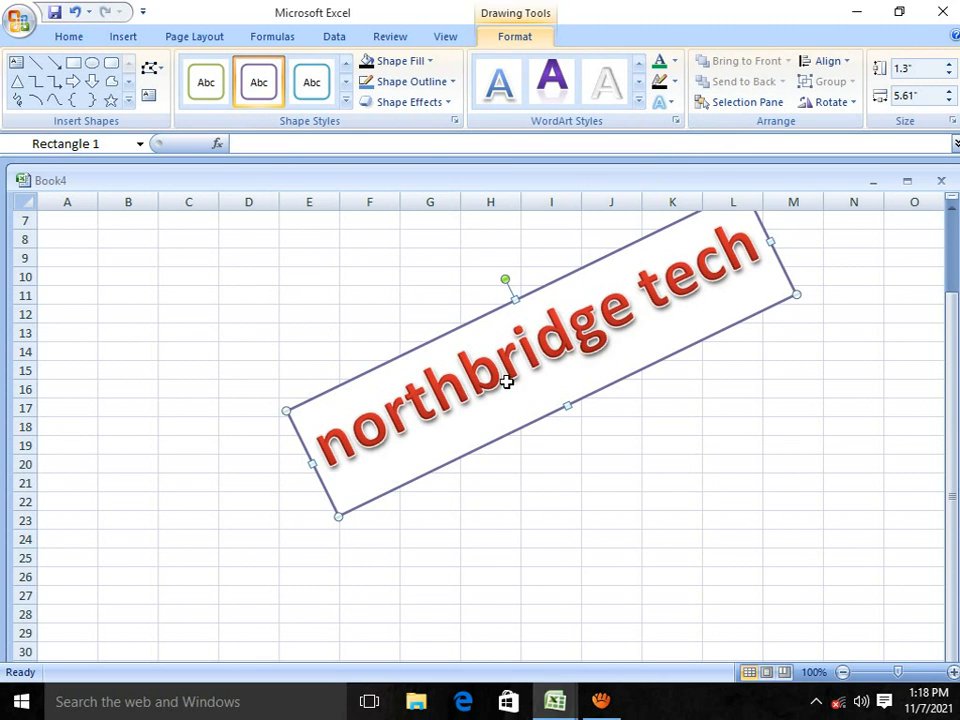
- Copy the tilted WordArt and paste the duplicate at cell C11
right_click(474, 320)
click(495, 355)
click(217, 293)
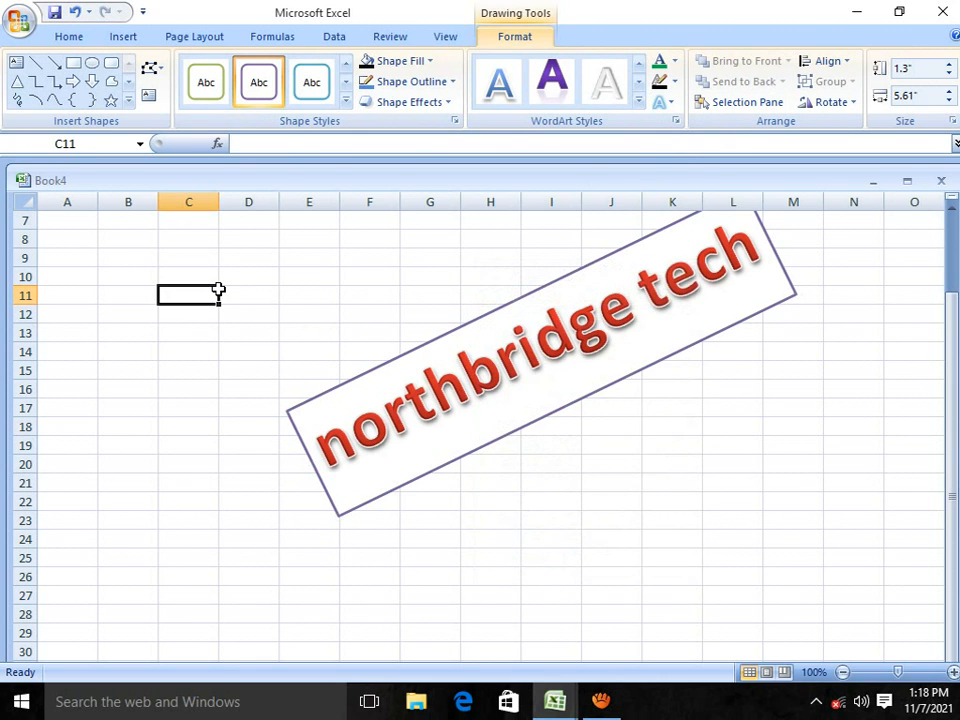
right_click(218, 291)
click(271, 344)
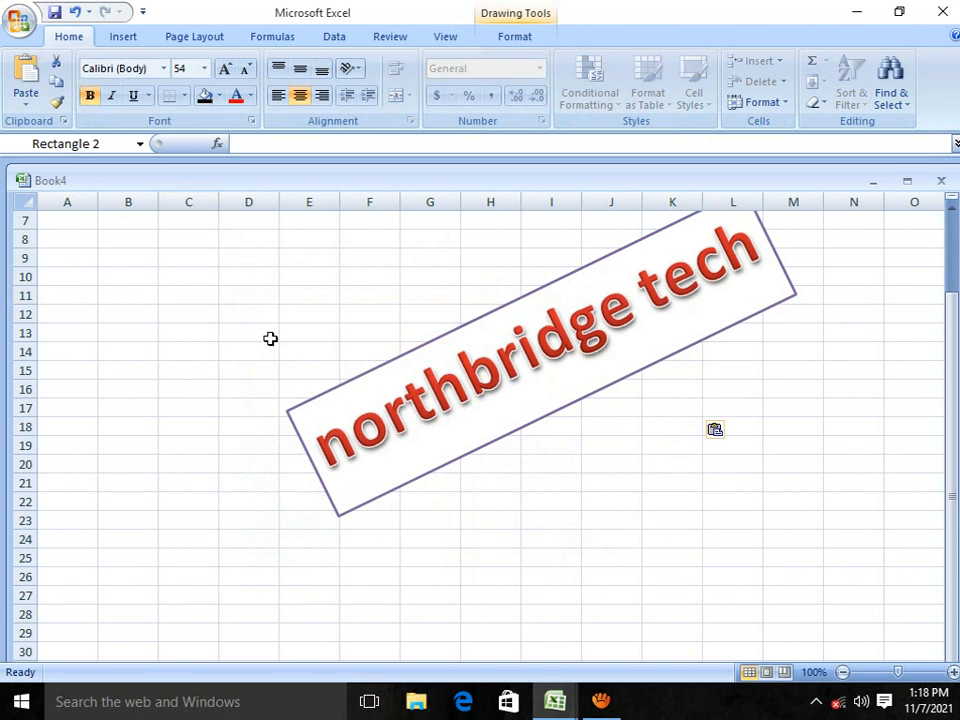
- Rotate the pasted WordArt copy freehand until it lies horizontal
scroll(641, 446, down, 1)
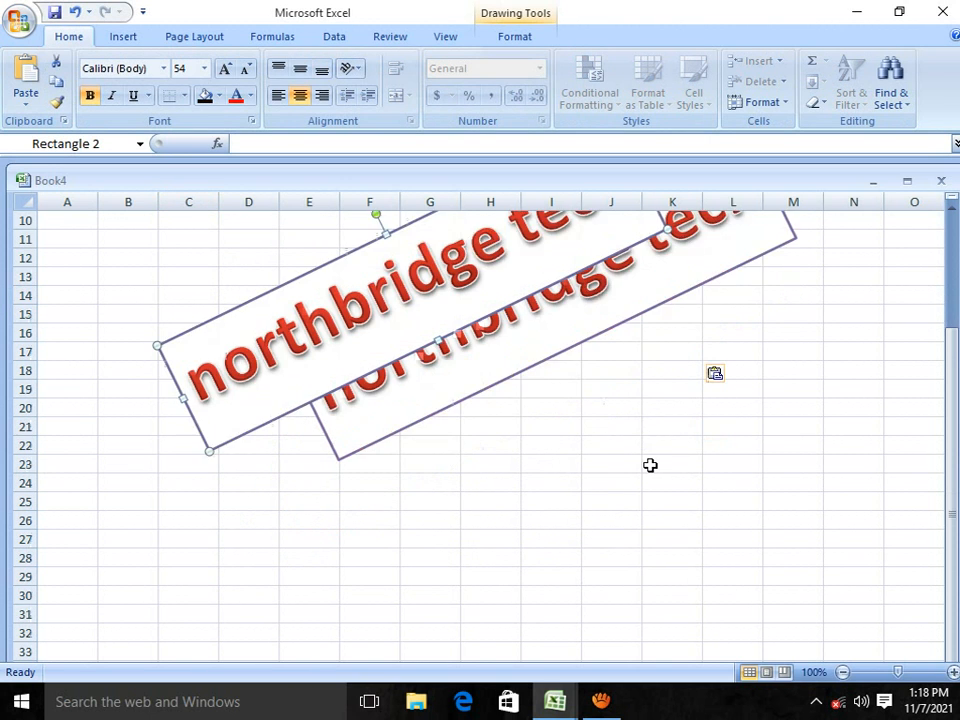
scroll(650, 465, down, 1)
scroll(650, 465, up, 4)
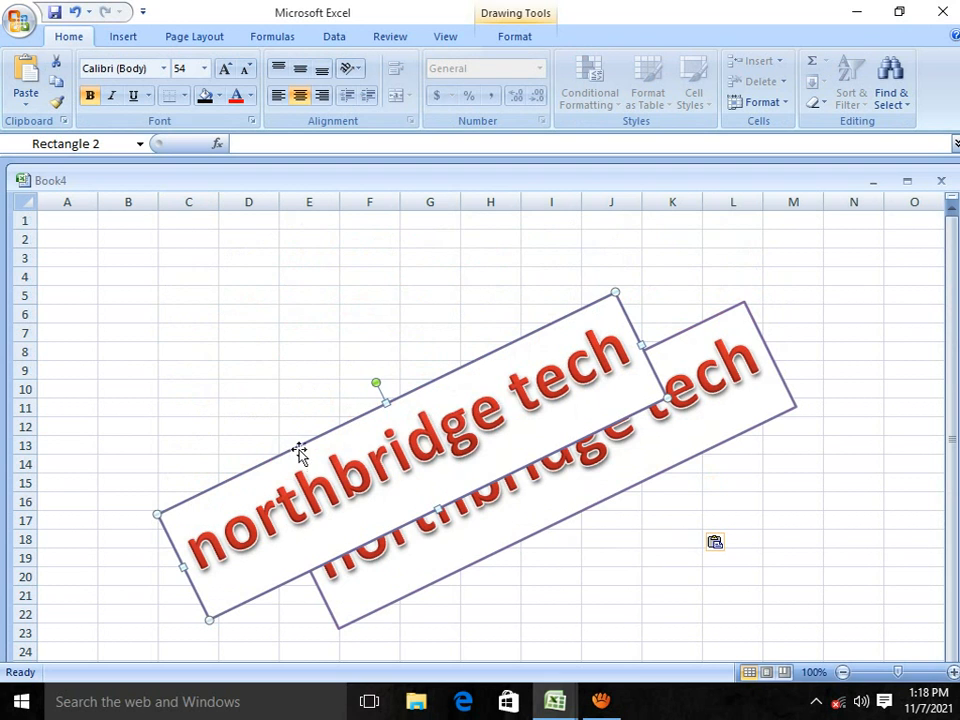
mouse_move(376, 383)
mouse_down()
mouse_move(413, 379)
mouse_move(343, 422)
mouse_move(324, 407)
mouse_move(384, 374)
mouse_up()
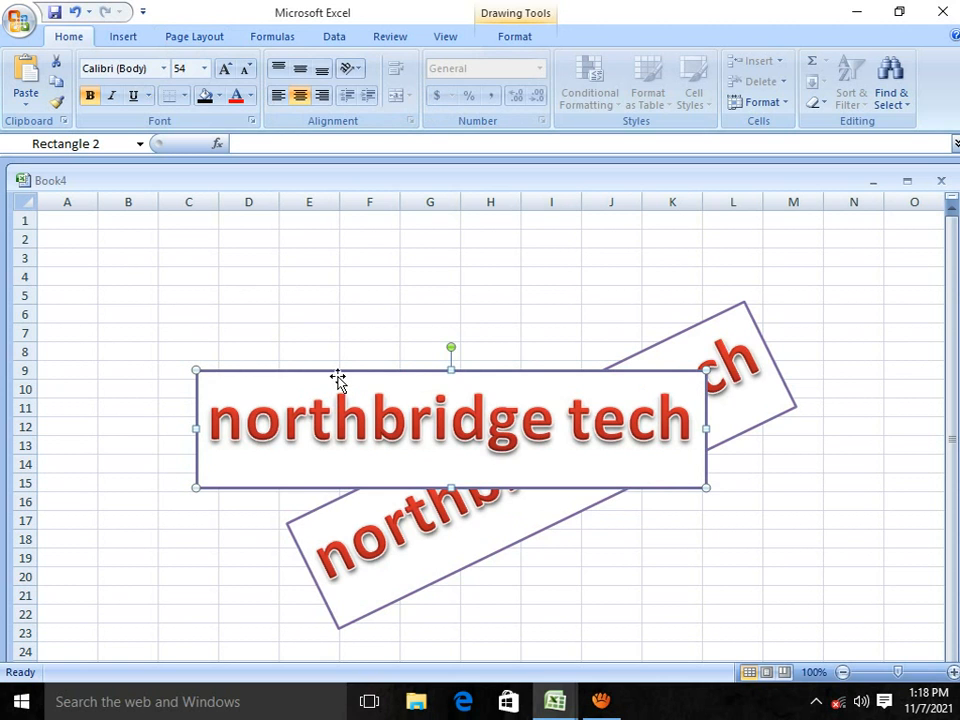
- Give the horizontal WordArt copy a linear gradient fill using the banded orange-and-brown preset colours, last in the fourth row
click(370, 420)
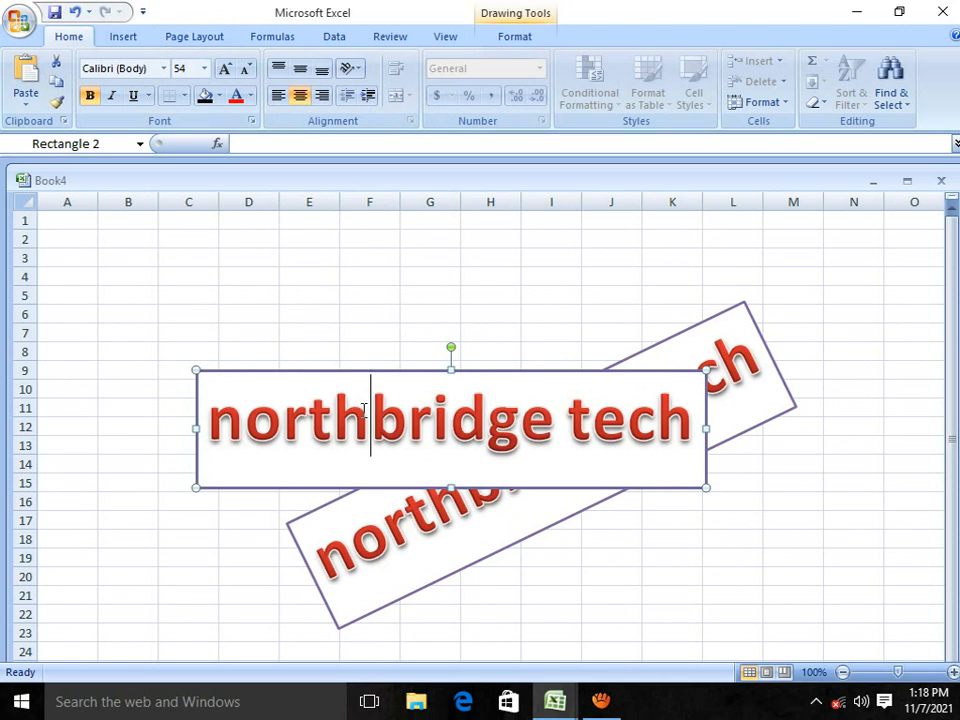
click(124, 37)
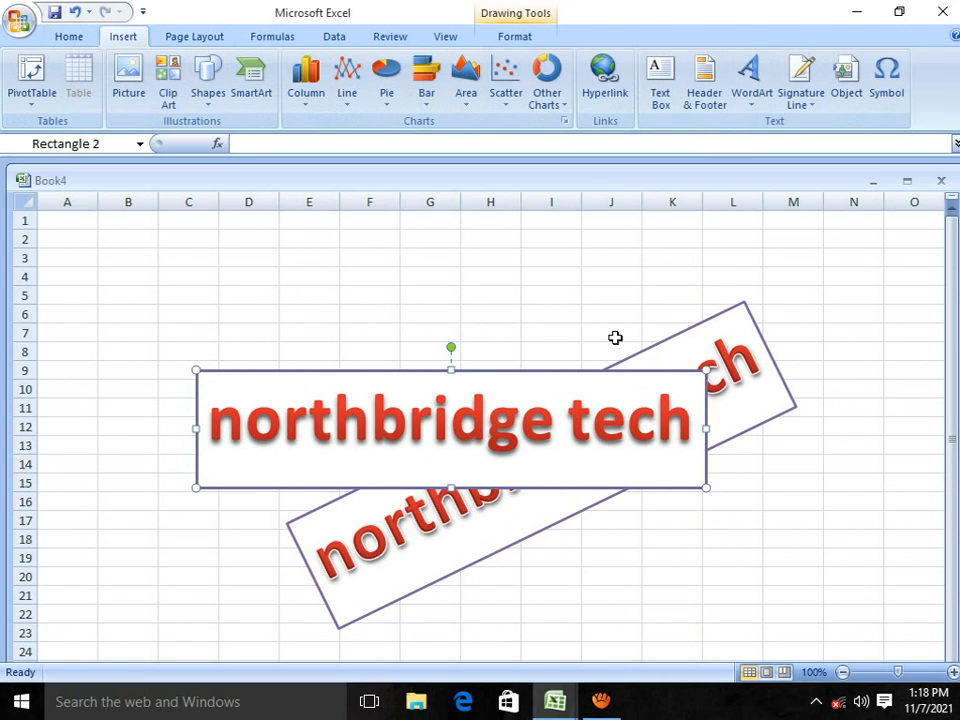
triple_click(533, 401)
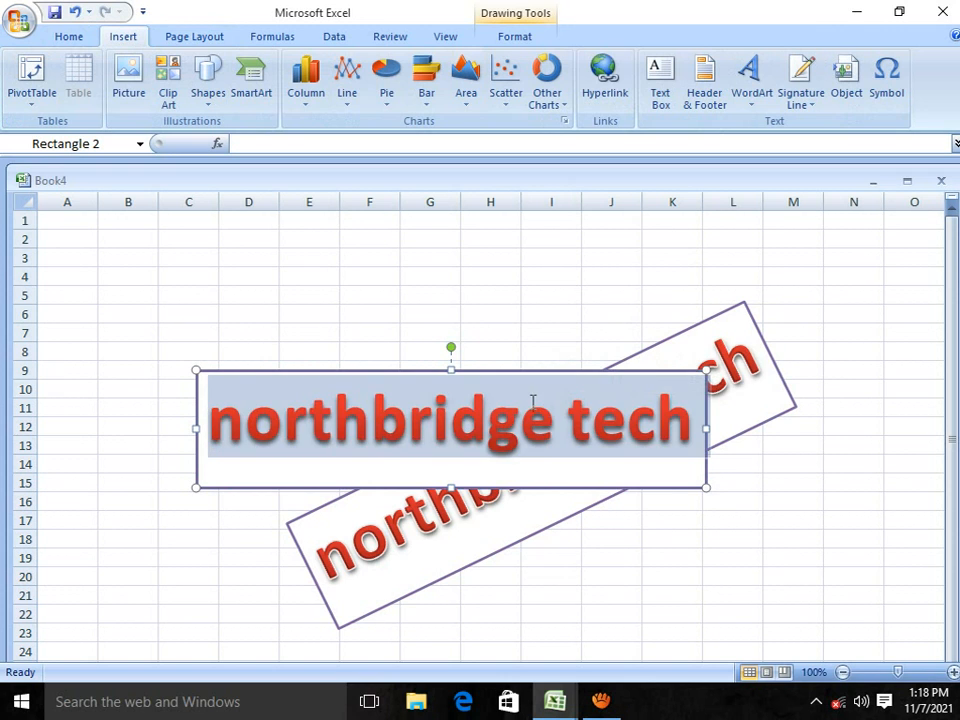
right_click(533, 410)
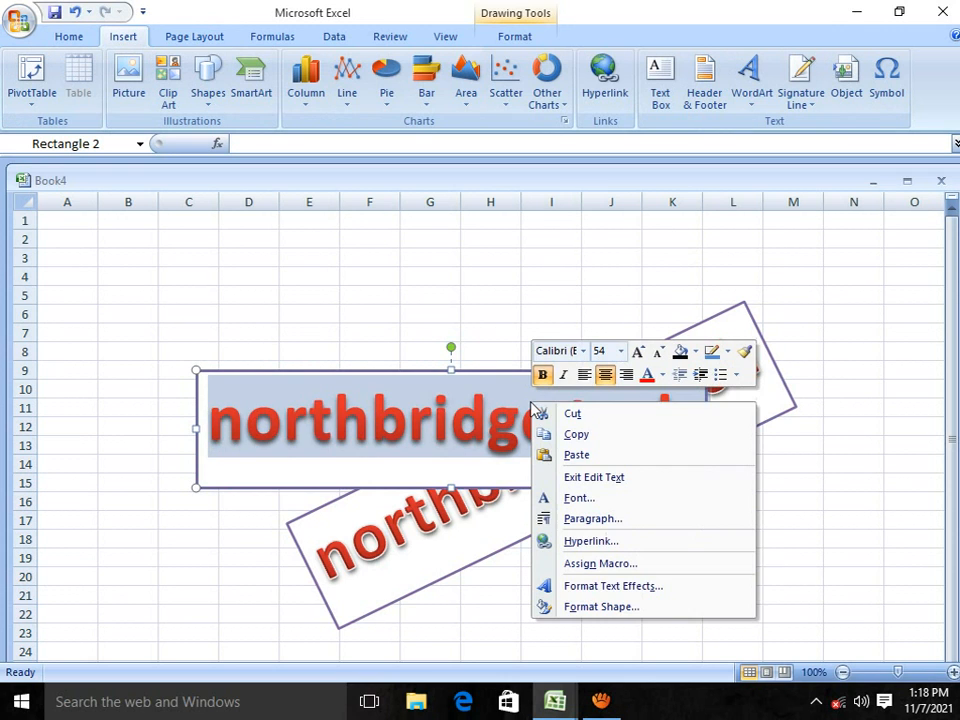
click(626, 608)
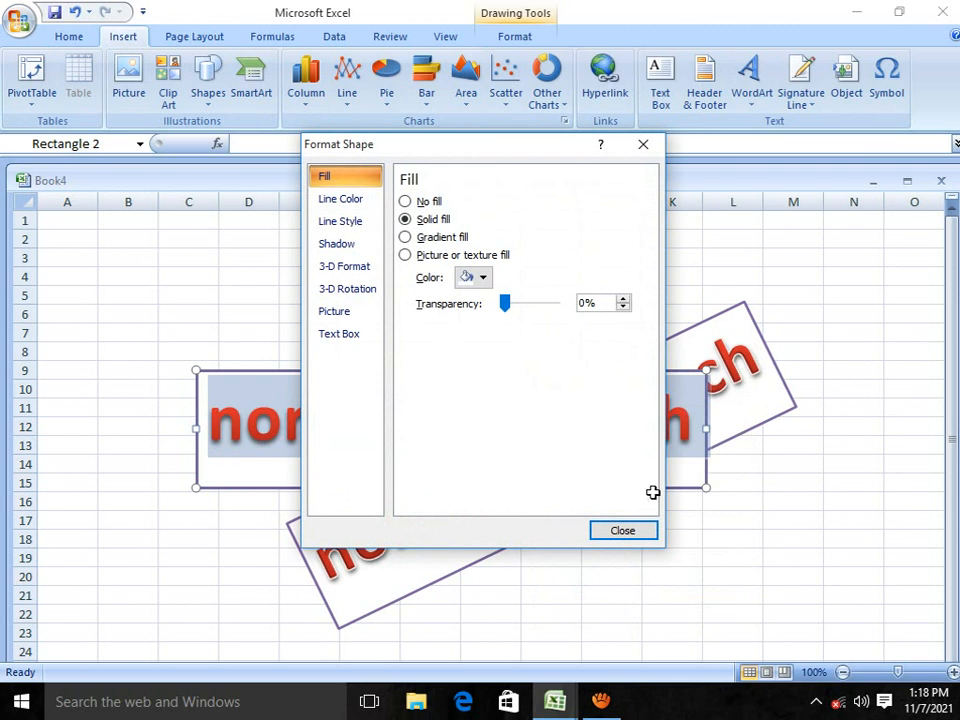
click(414, 239)
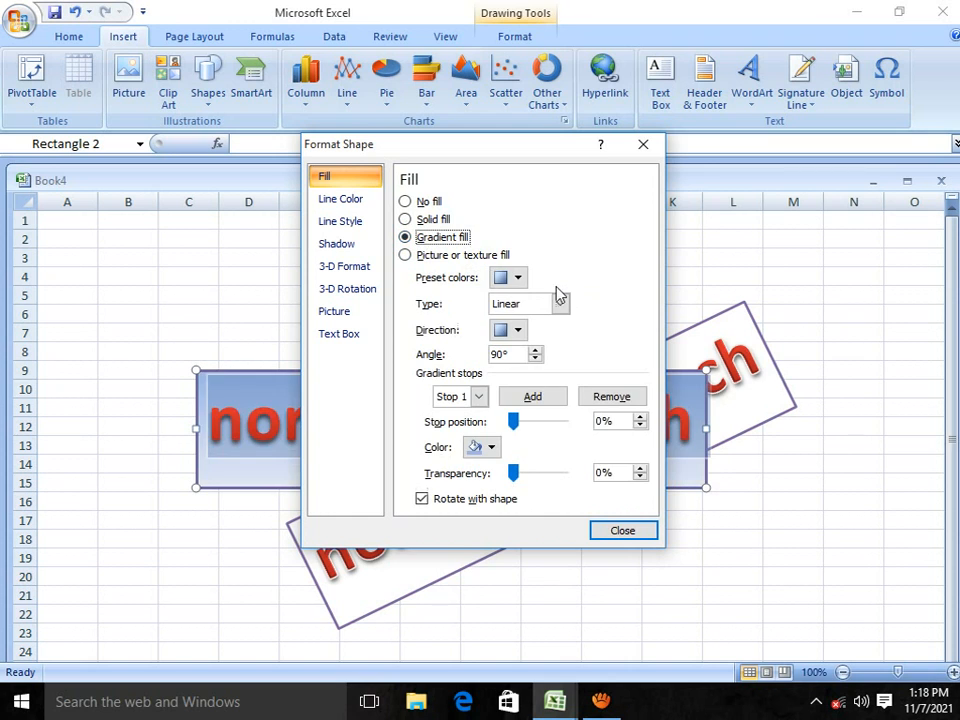
click(517, 331)
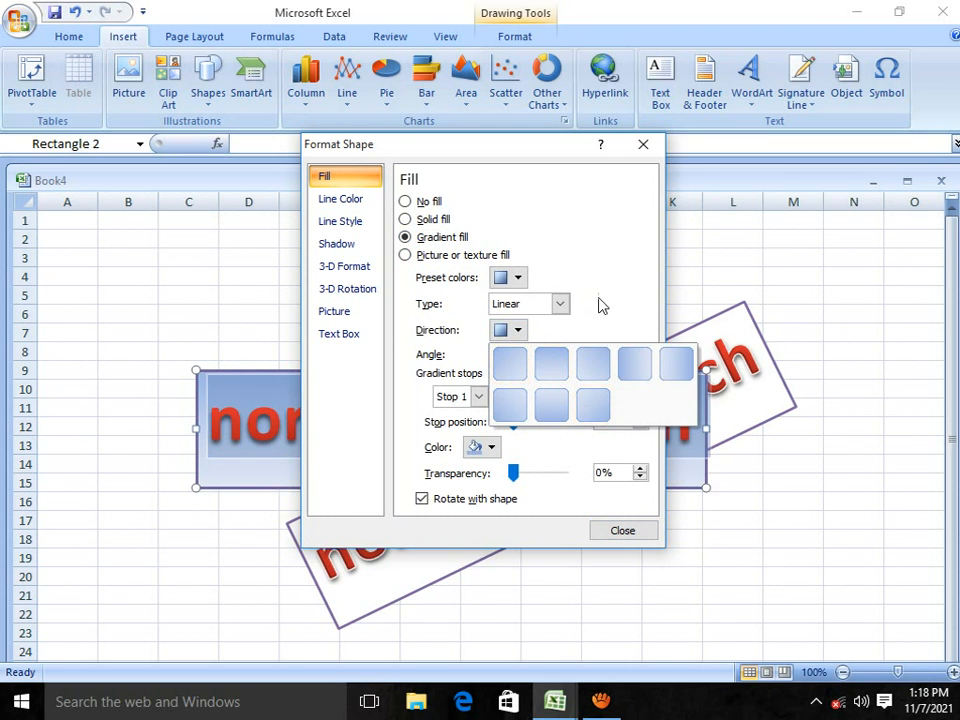
click(517, 279)
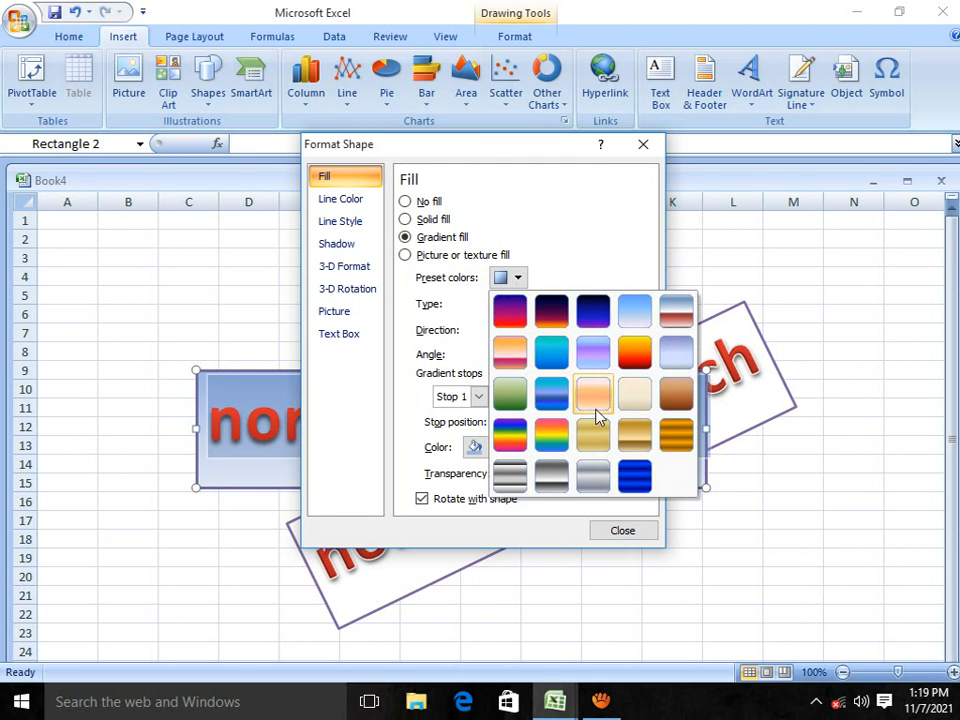
click(680, 440)
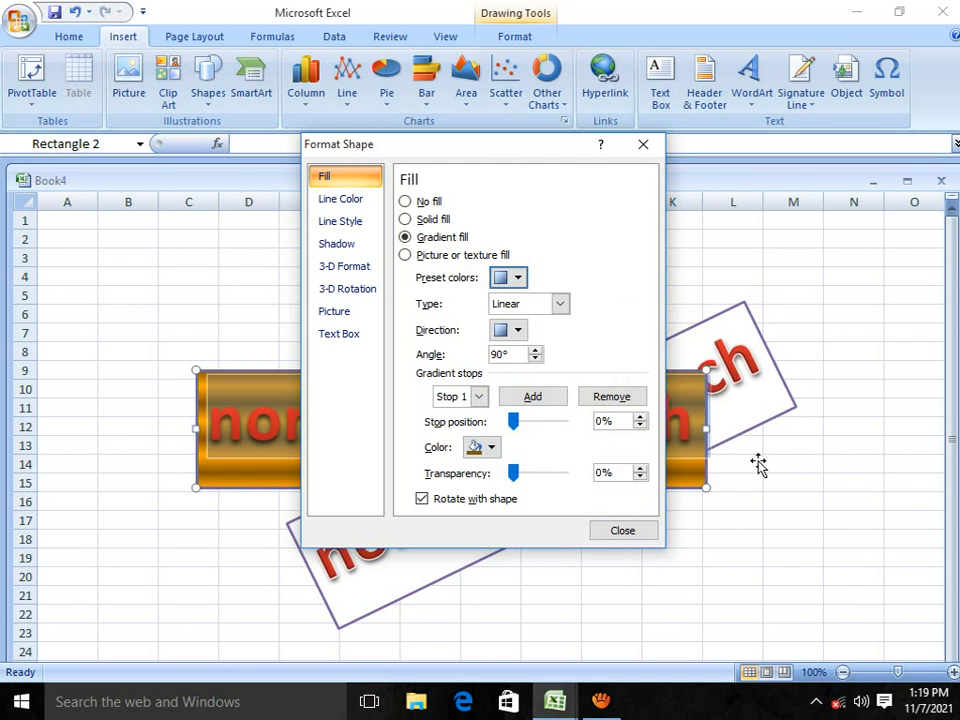
- Set gradient Stop 1 of the horizontal copy's fill to standard green, finish formatting, and select the original tilted WordArt
click(785, 499)
click(750, 576)
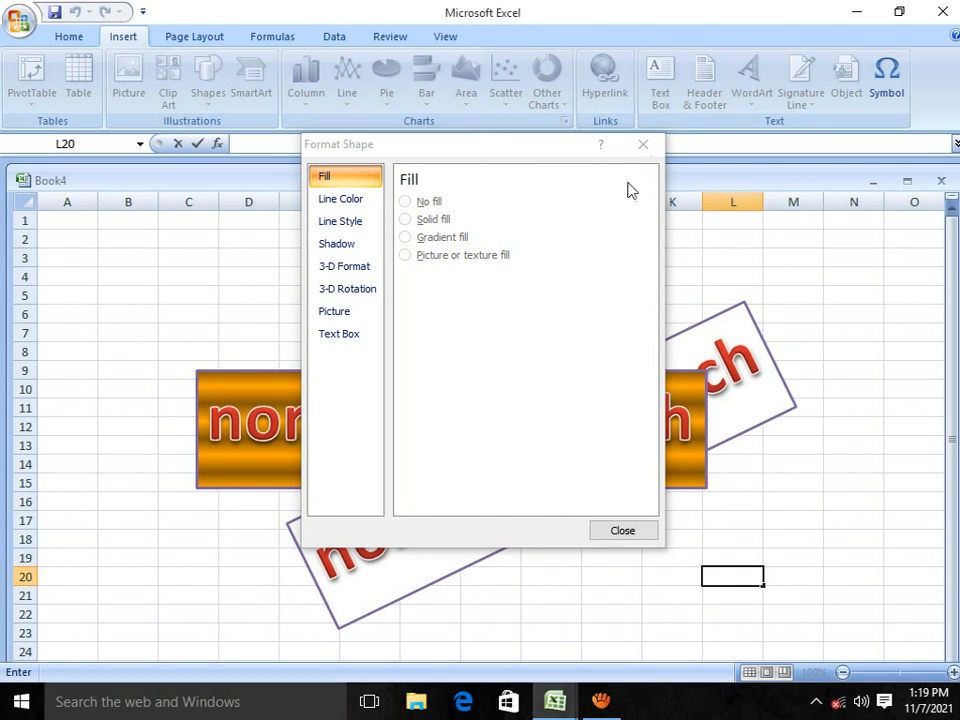
click(685, 464)
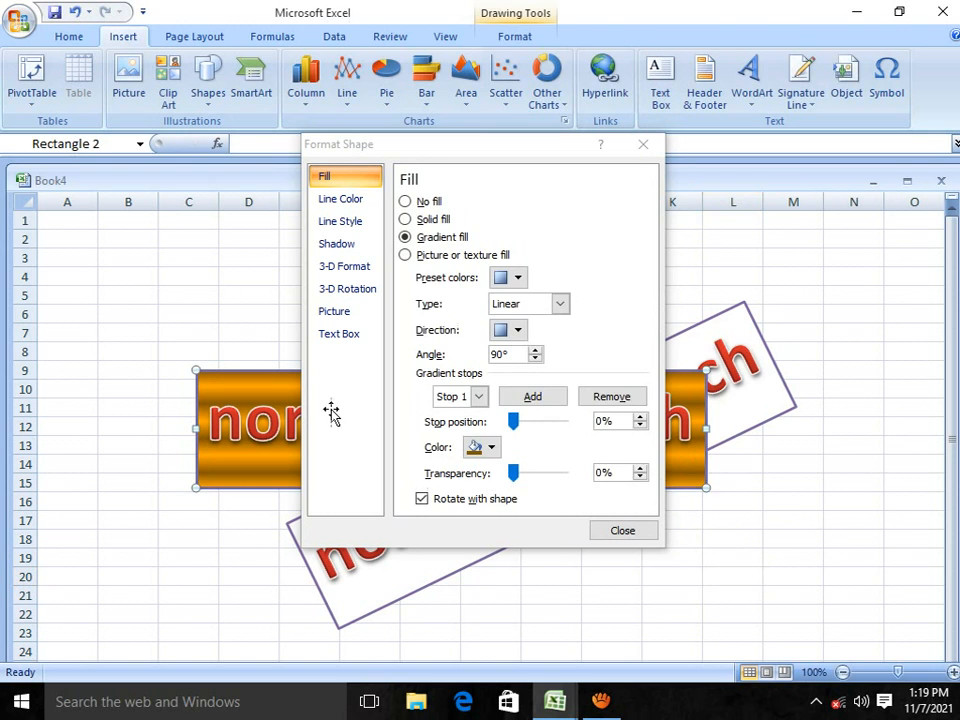
click(492, 448)
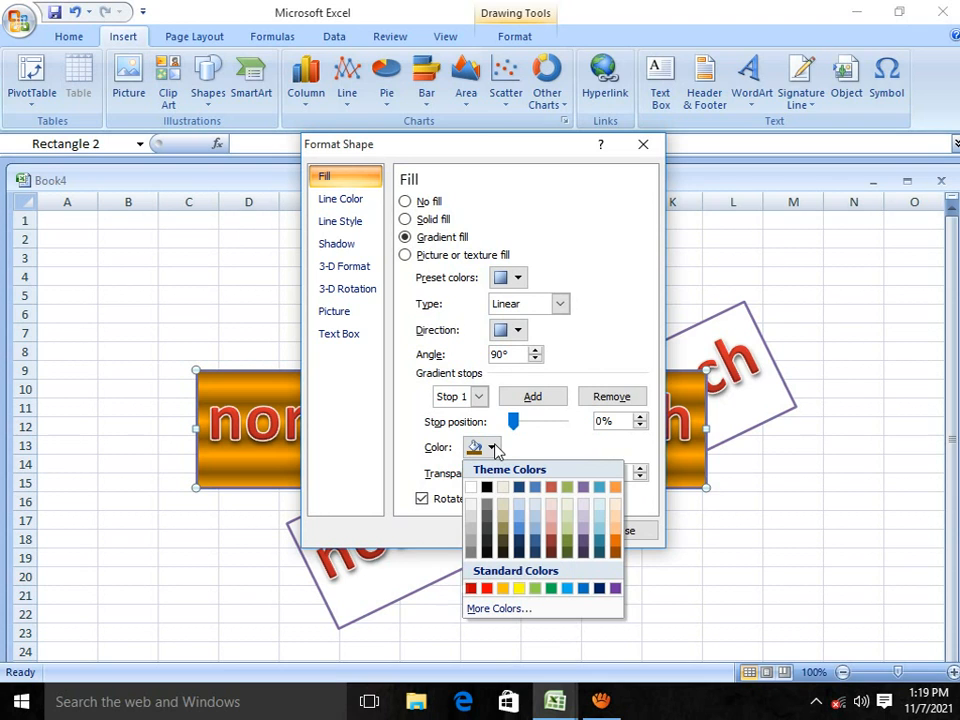
click(556, 591)
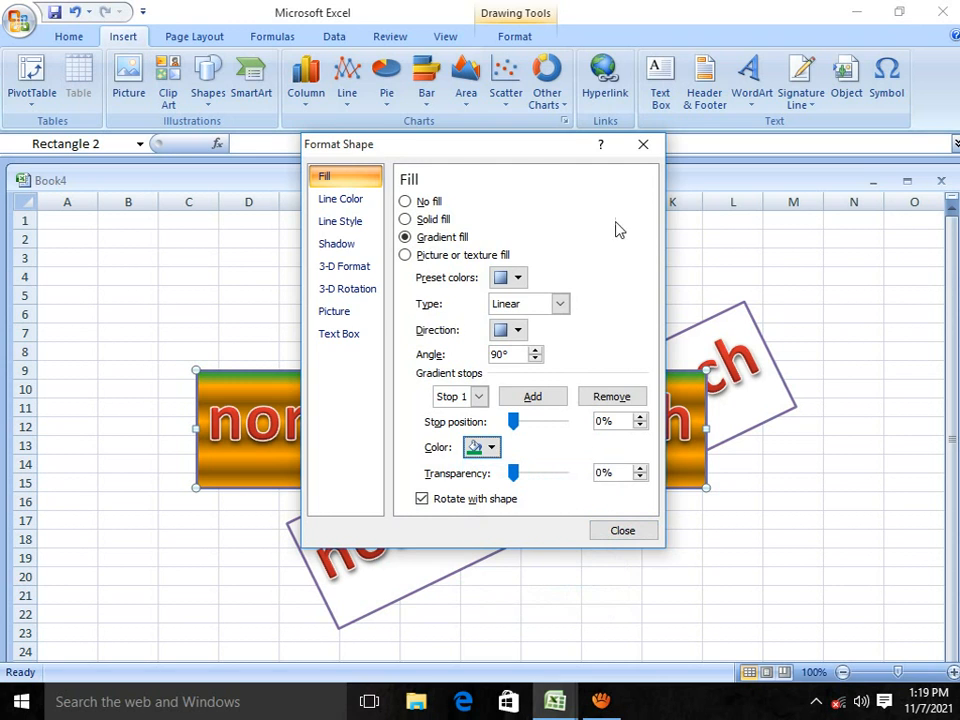
click(643, 147)
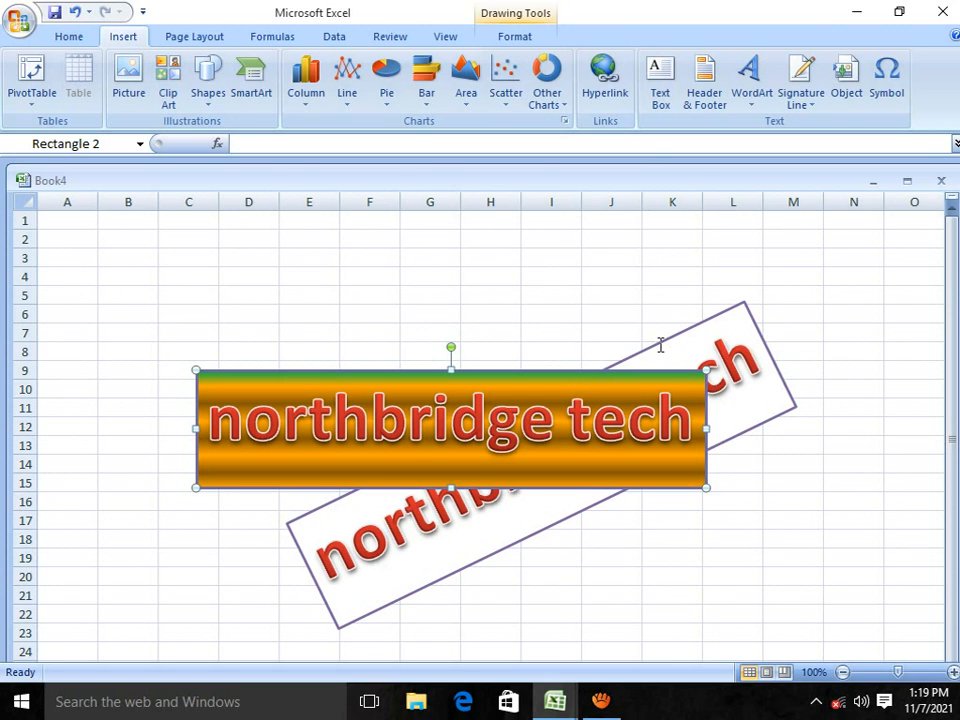
click(628, 358)
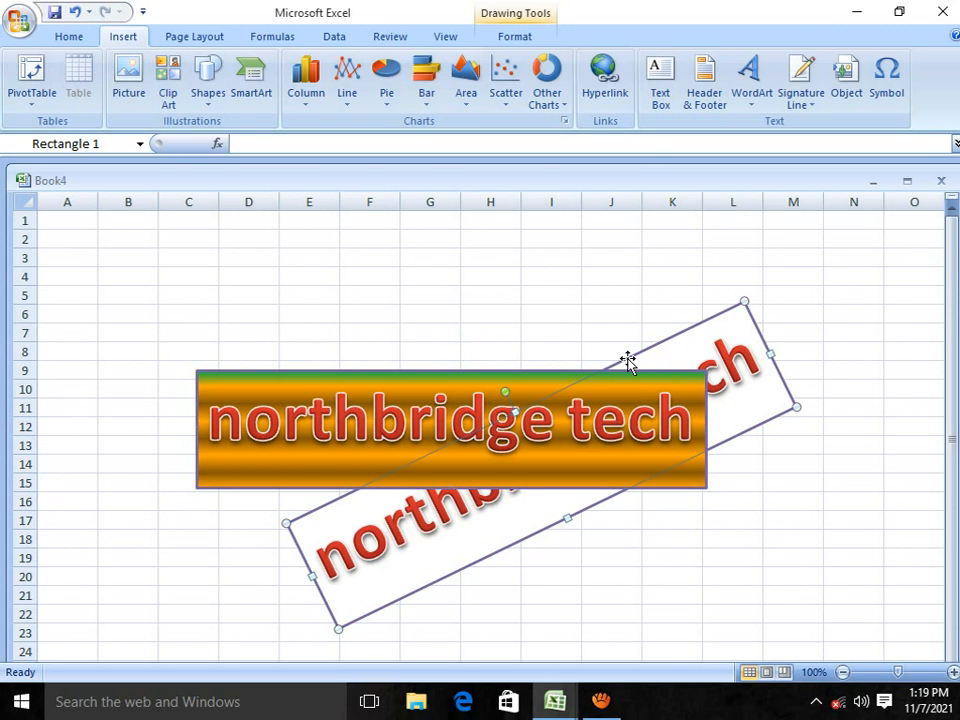
- Move the tilted WordArt up and left to span about rows 2 to 19, overlapping the horizontal copy, and bring it to the front
drag(627, 358, 510, 317)
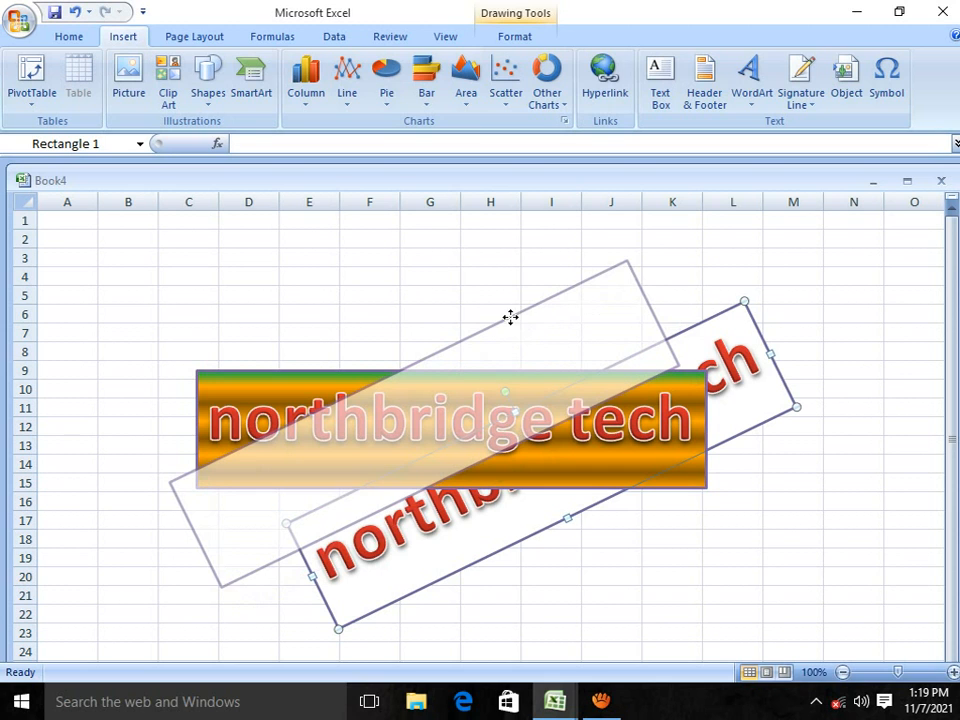
drag(433, 287, 429, 290)
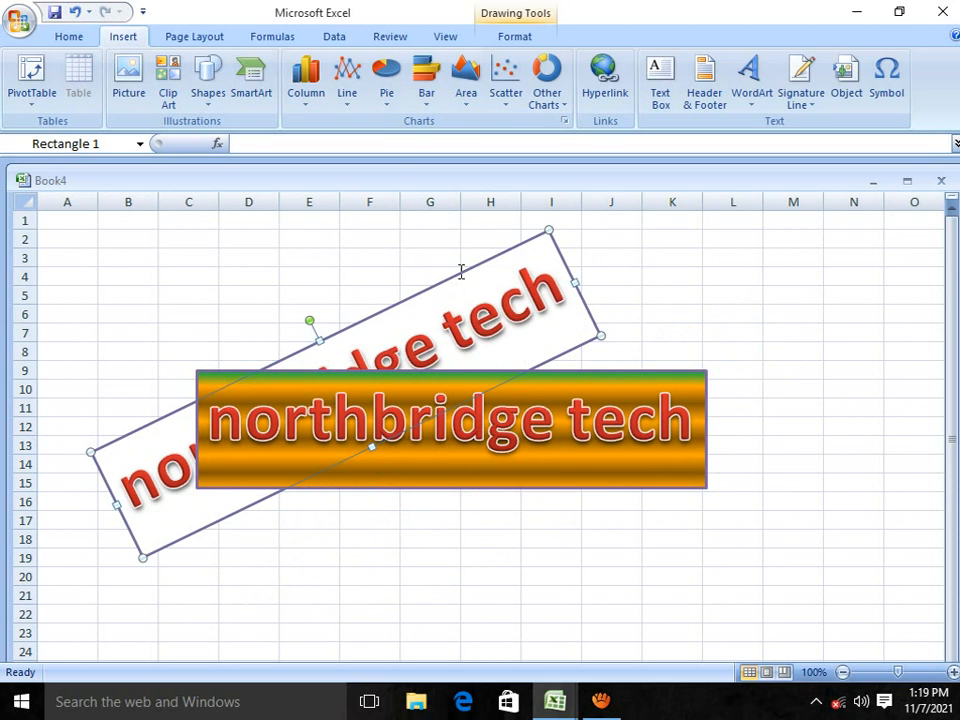
right_click(459, 274)
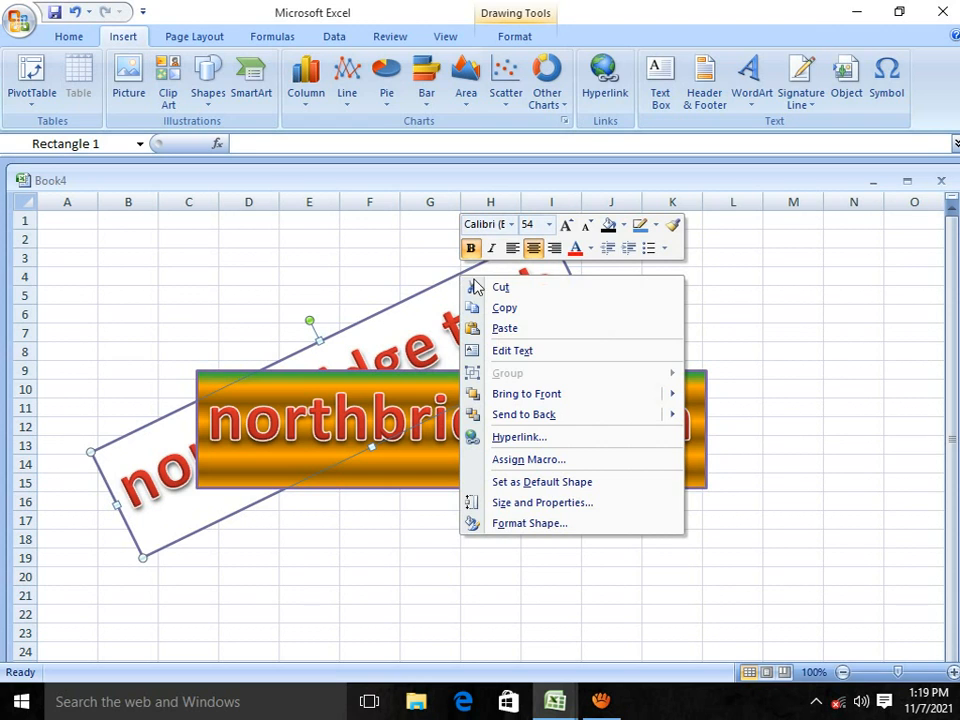
mouse_move(548, 400)
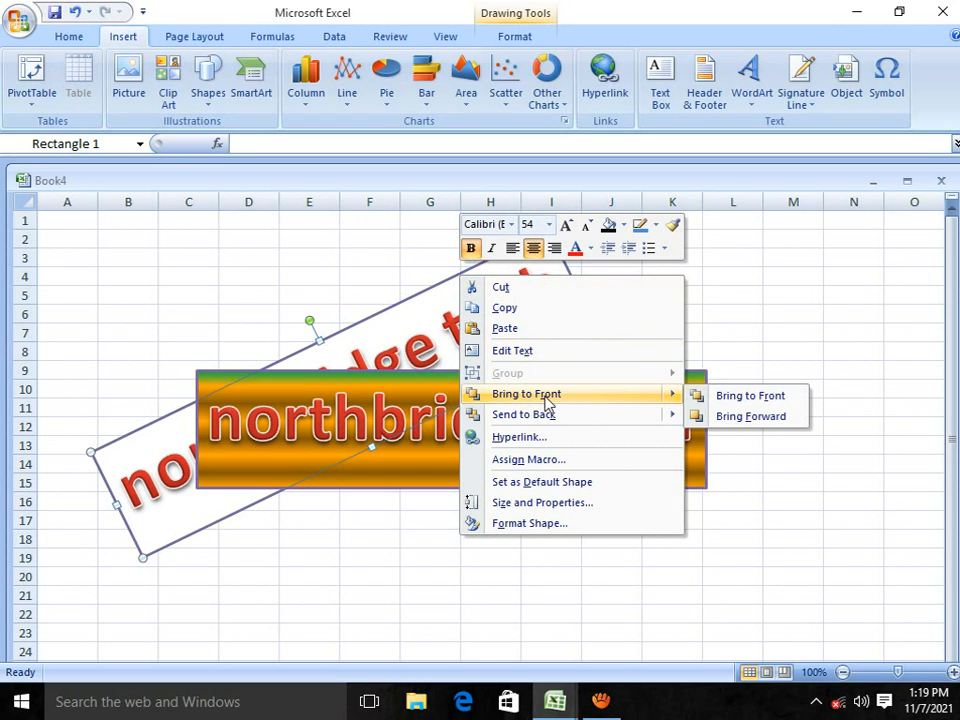
click(762, 397)
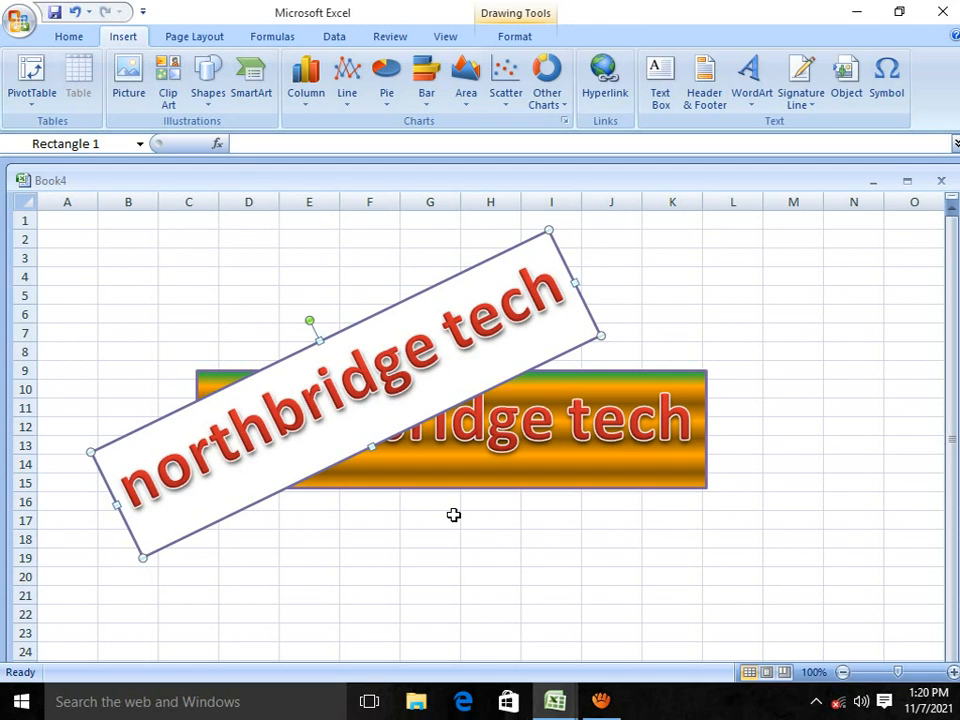
- Bring the gradient-filled horizontal WordArt copy to the front of the tilted one
click(543, 390)
right_click(543, 390)
mouse_move(583, 507)
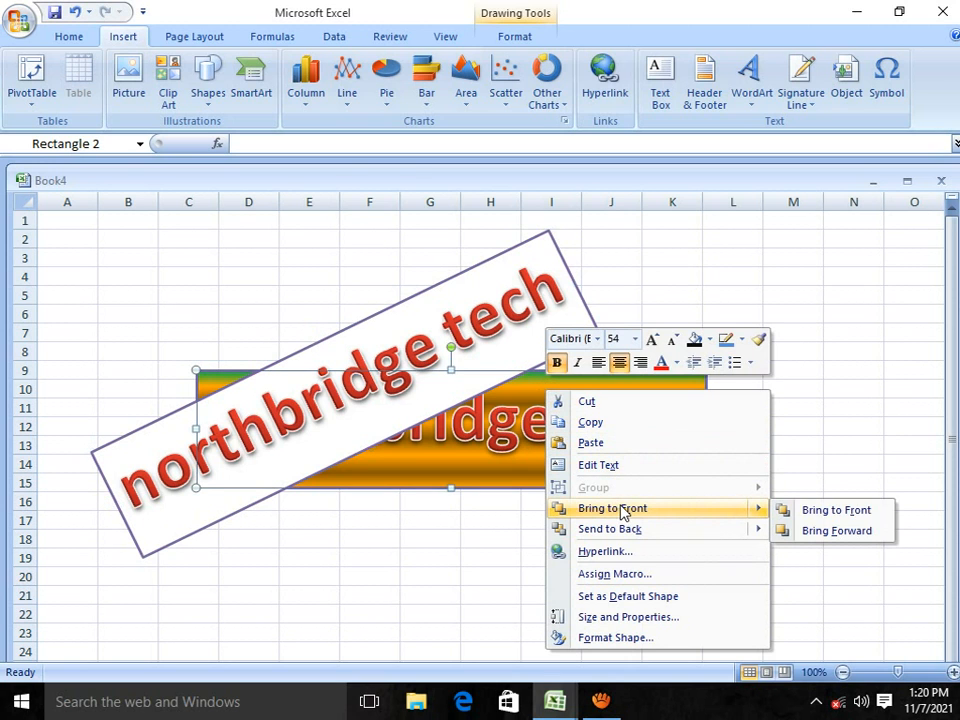
click(818, 511)
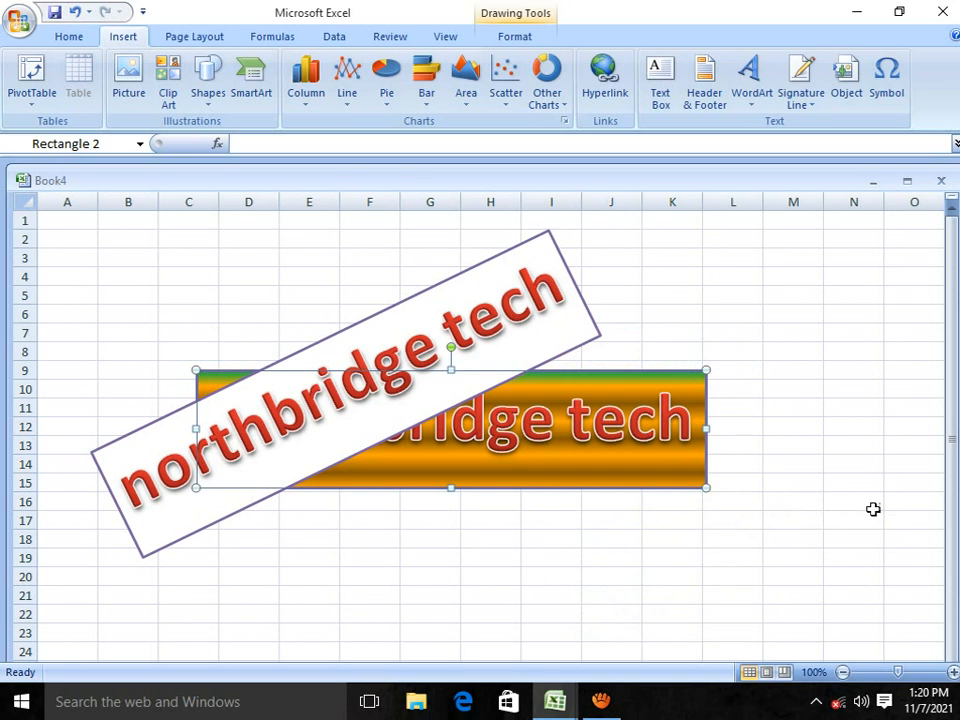